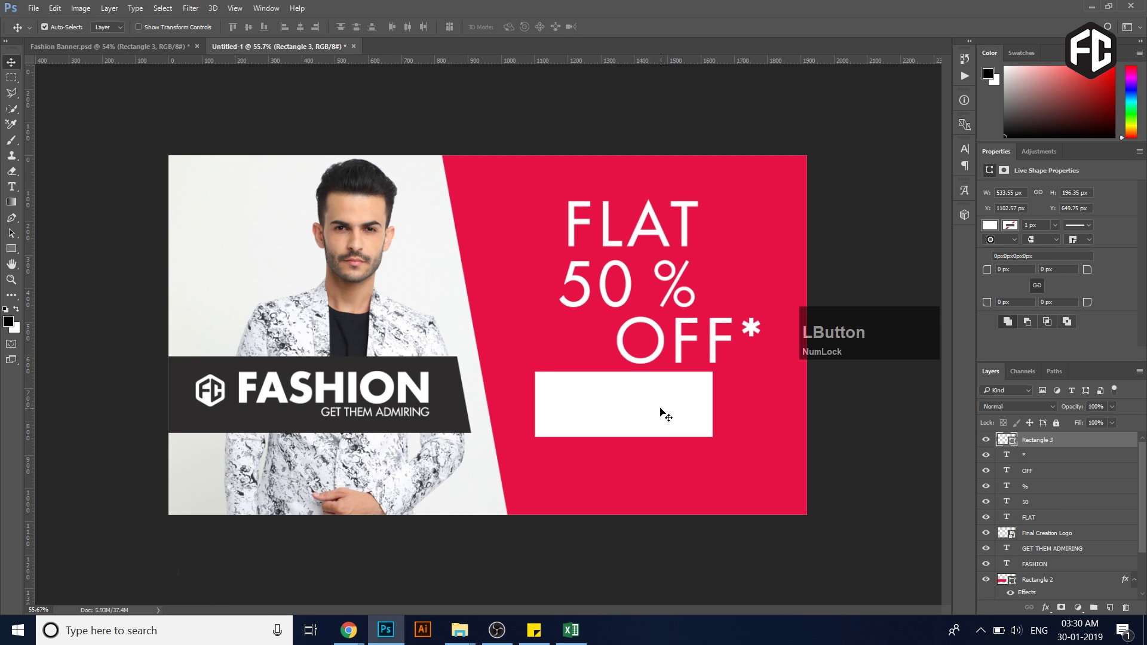
# Step: Move the white rectangle slightly down and away from the model, and add a red 91 pt "25" text inside it
pyautogui.moveTo(663, 418); pyautogui.dragTo(679, 420)
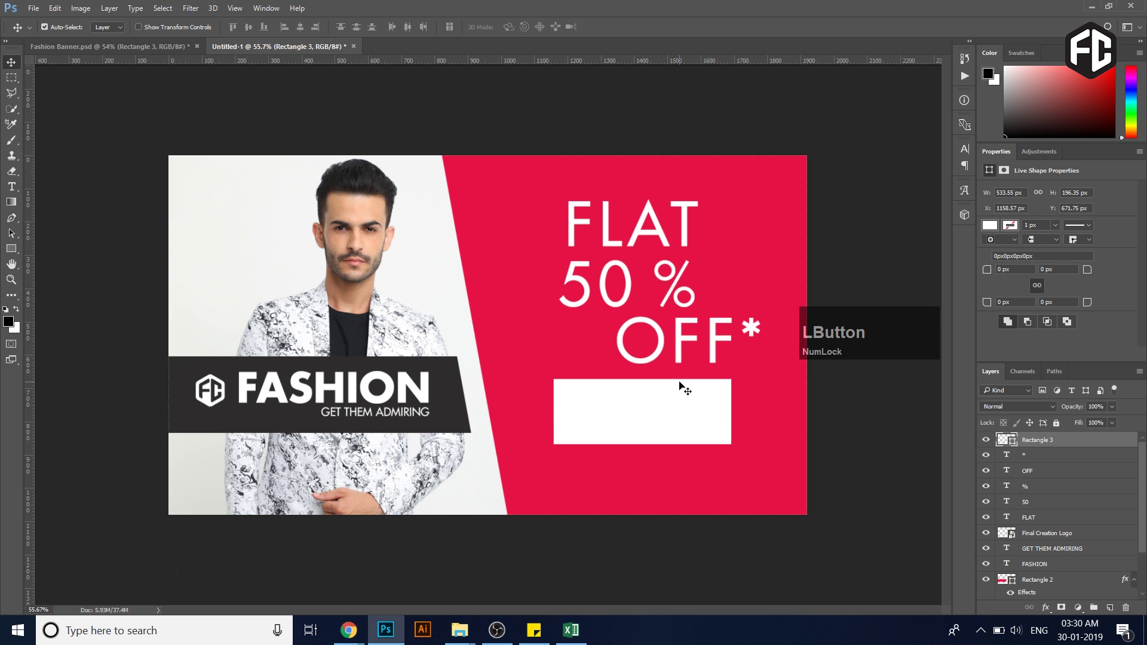
pyautogui.press('t')
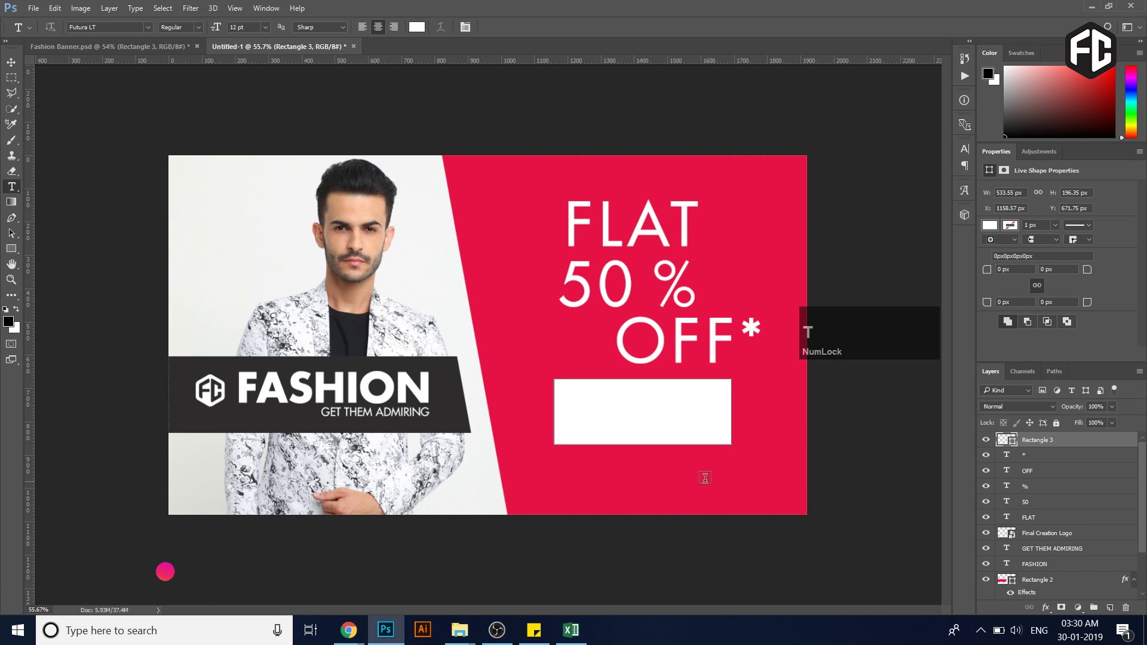
pyautogui.click(666, 484)
pyautogui.write('25')
pyautogui.press('KP_Enter')
pyautogui.hotkey('ctrl', 't')
pyautogui.moveTo(669, 480); pyautogui.dragTo(704, 452)
pyautogui.press('KP_Enter')
pyautogui.click(1011, 287)
pyautogui.click(553, 353)
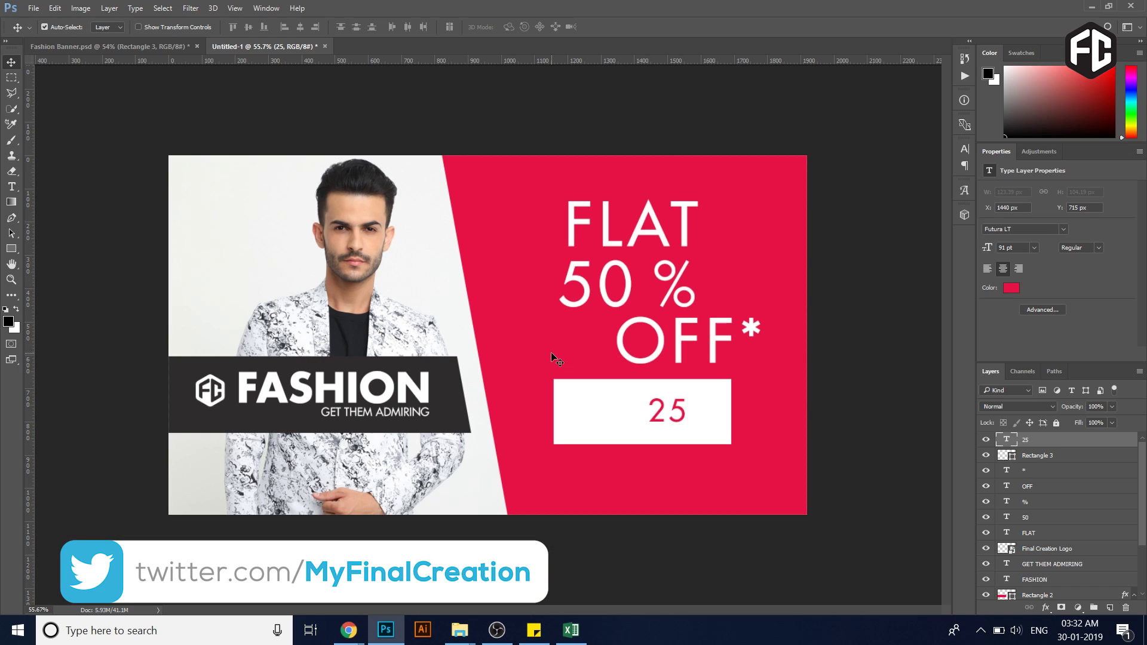
# Step: Duplicate the "25" text and change the copy to "%" directly after the number in the white rectangle
pyautogui.press('ctrl')
pyautogui.hotkey('ctrl', 'j')
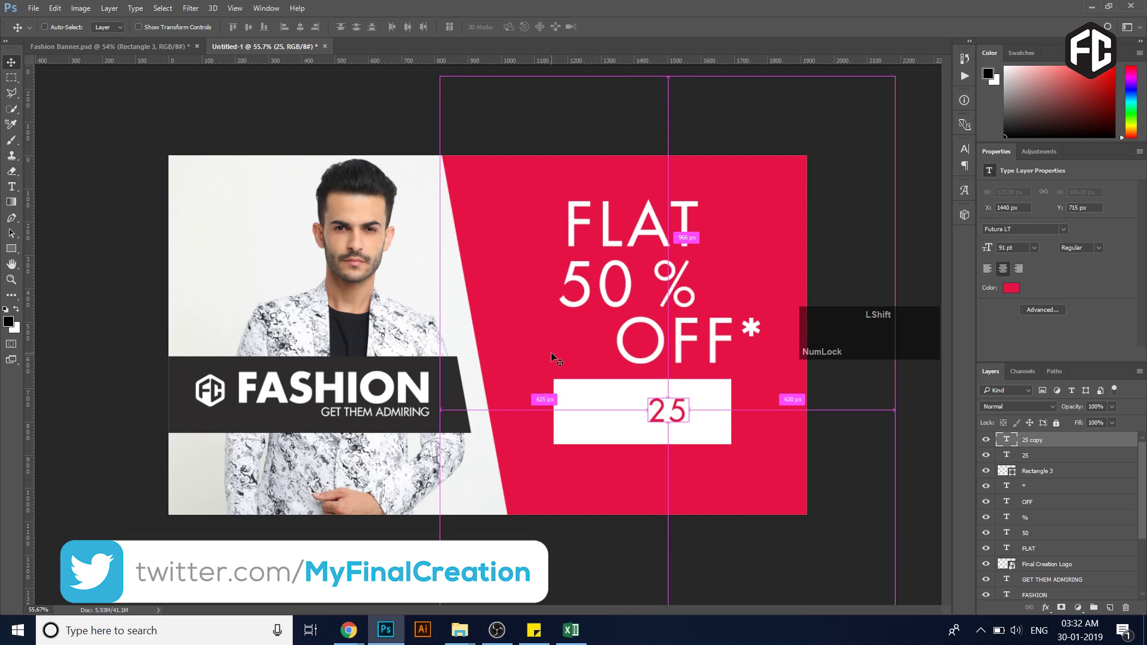
pyautogui.write('t')
pyautogui.write('%')
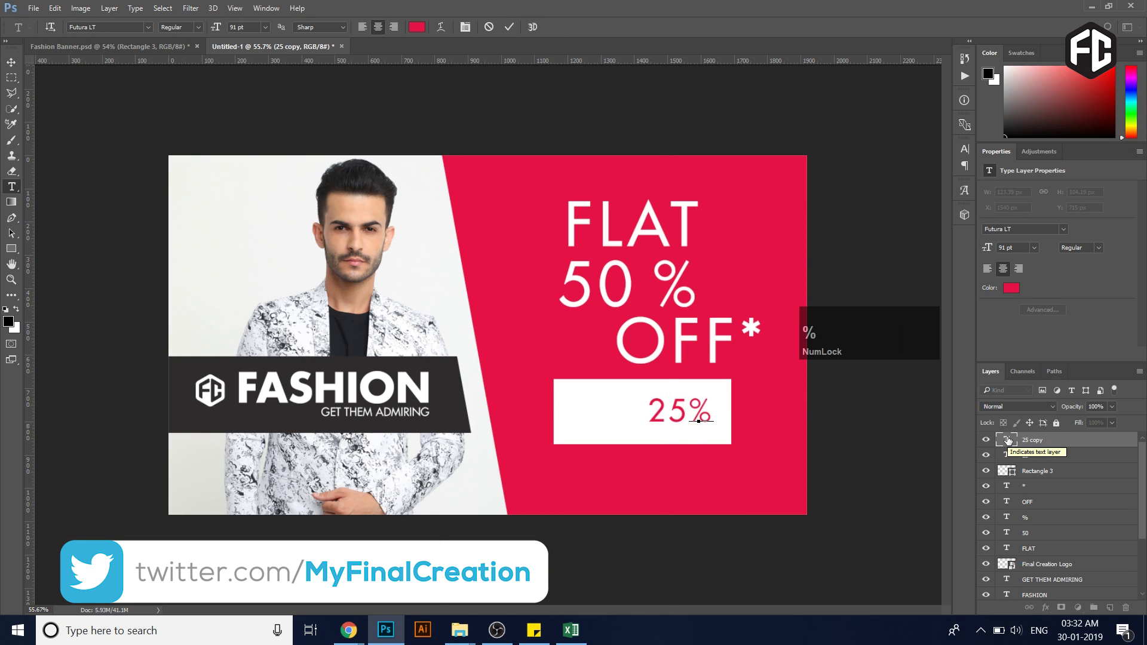
pyautogui.press('KP_Enter')
# Step: Build the rest of the small offer from duplicated text layers: "OFF" beneath the percent sign and an asterisk after it
pyautogui.press('ctrl')
pyautogui.hotkey('ctrl', 'j')
pyautogui.hotkey('shift', 'Down')
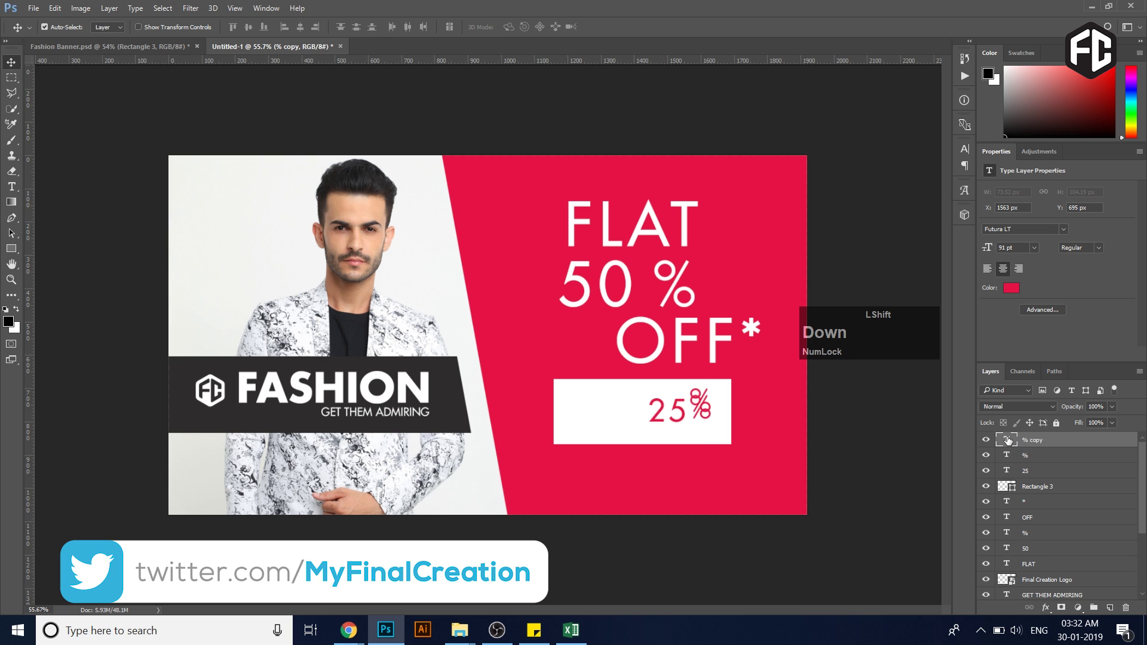
pyautogui.hotkey('ctrl', 'j')
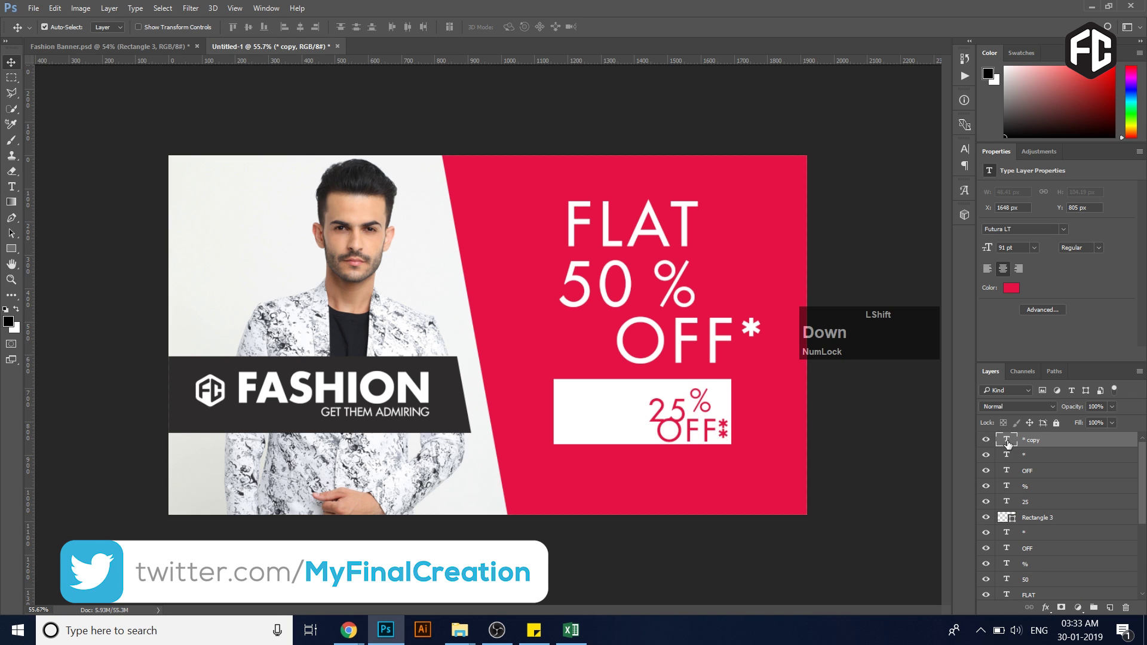
# Step: Recolor the duplicated asterisk text white and replace its content with "ON SELECT MERCHANDISE" beneath the white rectangle
pyautogui.click(1011, 289)
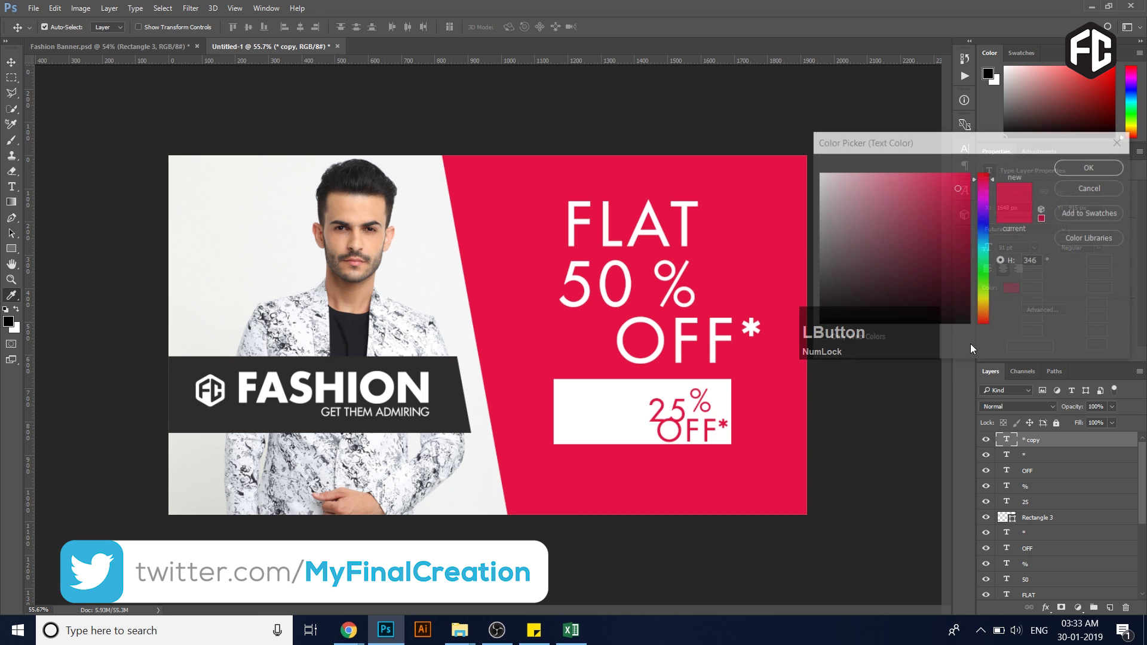
pyautogui.click(825, 177)
pyautogui.press('KP_Enter')
pyautogui.doubleClick(1006, 439)
pyautogui.write('ON ')
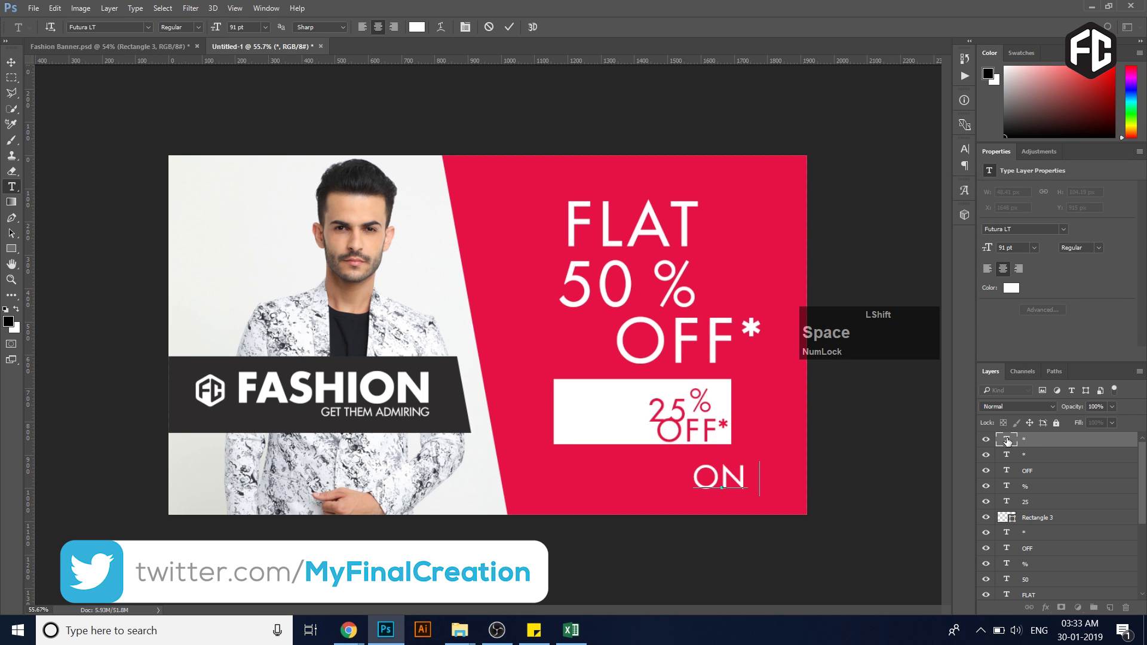
pyautogui.write('SELECT MERCHANDISE')
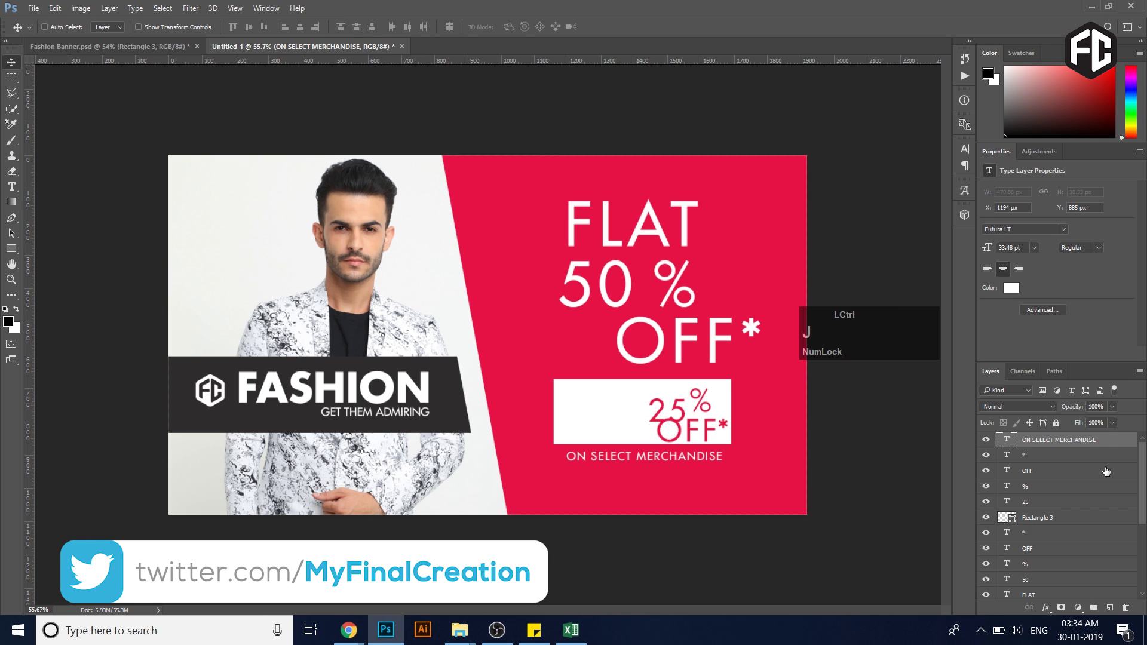
# Step: Duplicate the "ON SELECT MERCHANDISE" line, shift the copy down below it, and change its text to "OFFER VALID IN"
pyautogui.hotkey('ctrl', 'j')
pyautogui.hotkey('shift', 'Down')
pyautogui.hotkey('shift', 'Down')
pyautogui.hotkey('shift', 'Down')
pyautogui.hotkey('shift', 'Down')
pyautogui.hotkey('shift', 'Down')
pyautogui.hotkey('shift', 'Down')
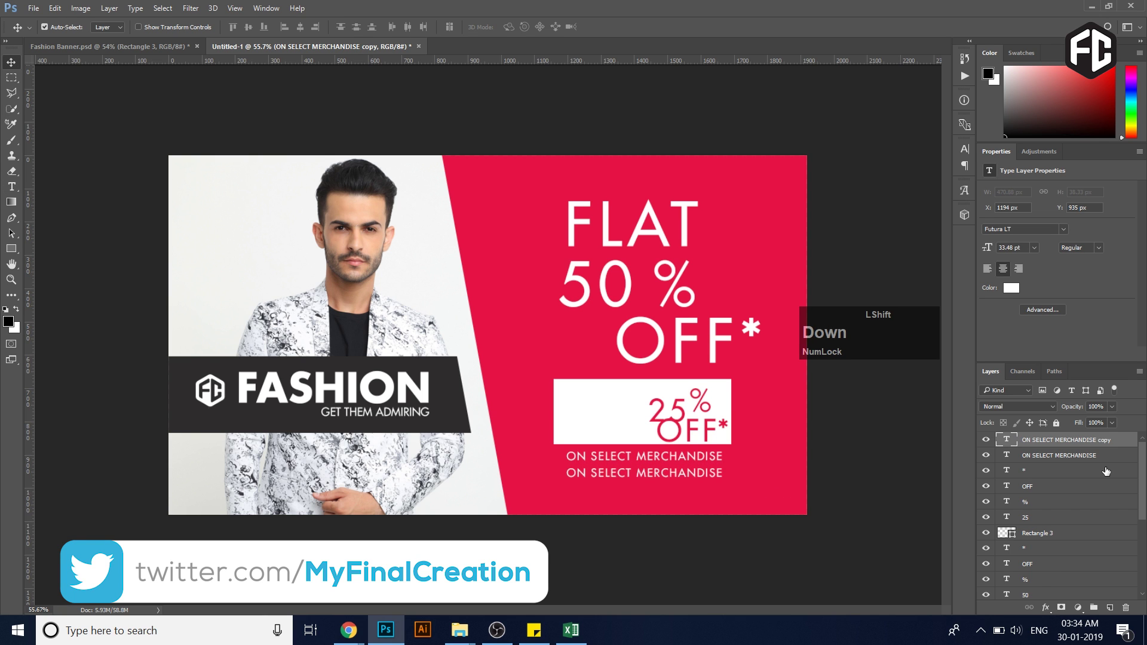
pyautogui.press('Return')
pyautogui.write('OFFER VALID IN')
pyautogui.press('KP_Enter')
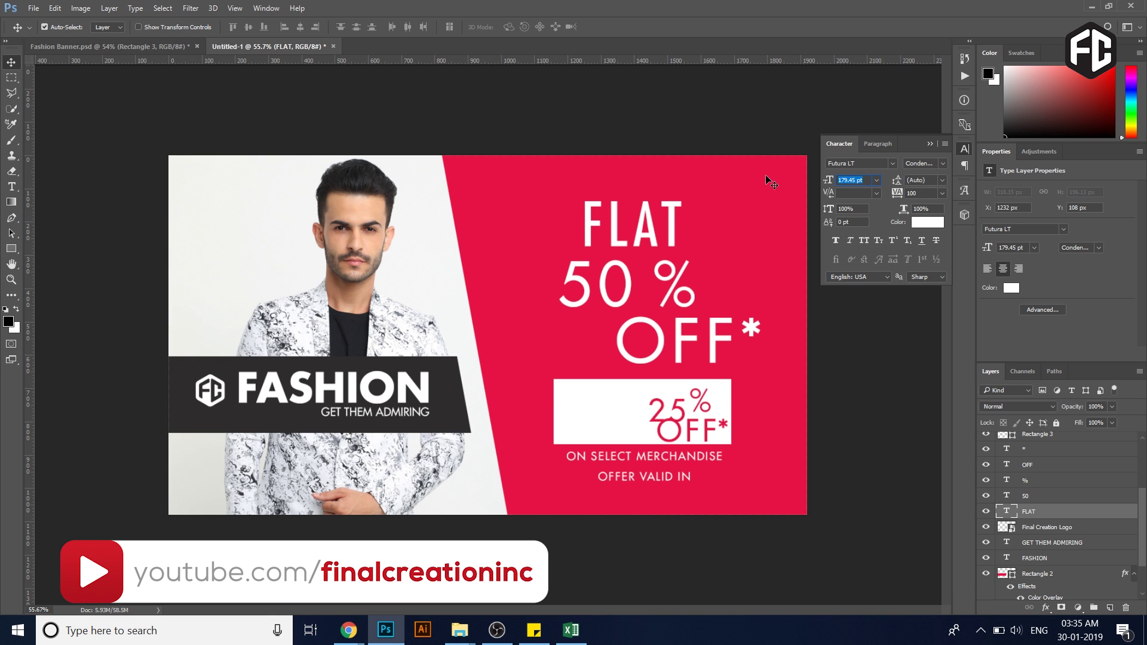
# Step: Set the "FLAT" text size to 167.62 pt and change the large "50" to Bebas at 309.54 pt
pyautogui.write('167.62')
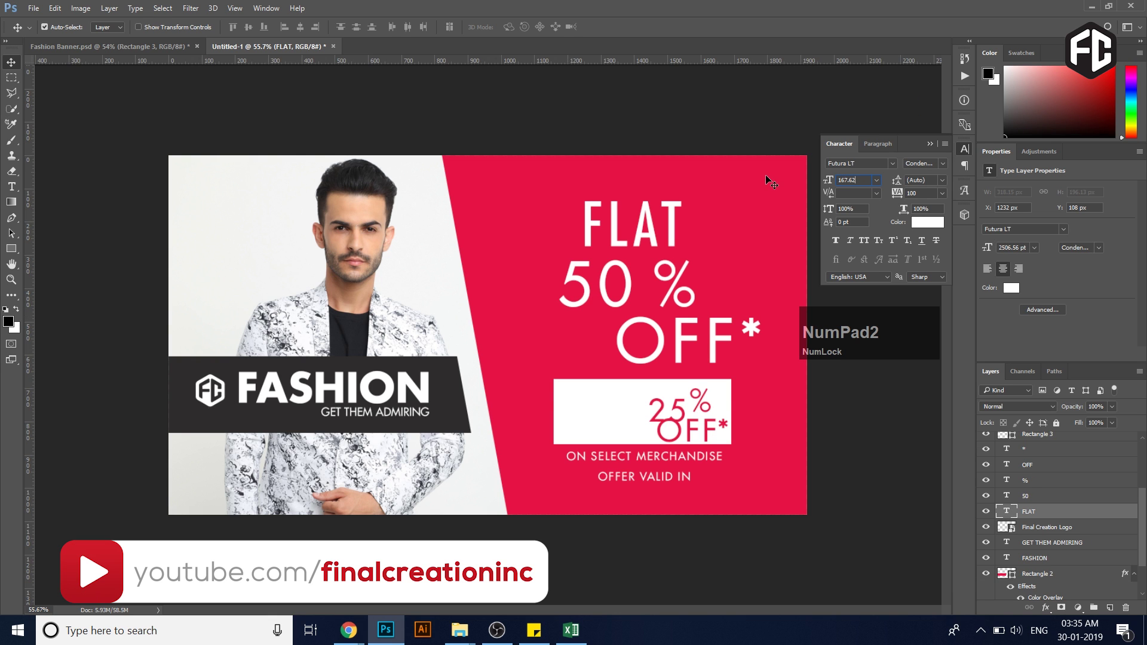
pyautogui.press('Return')
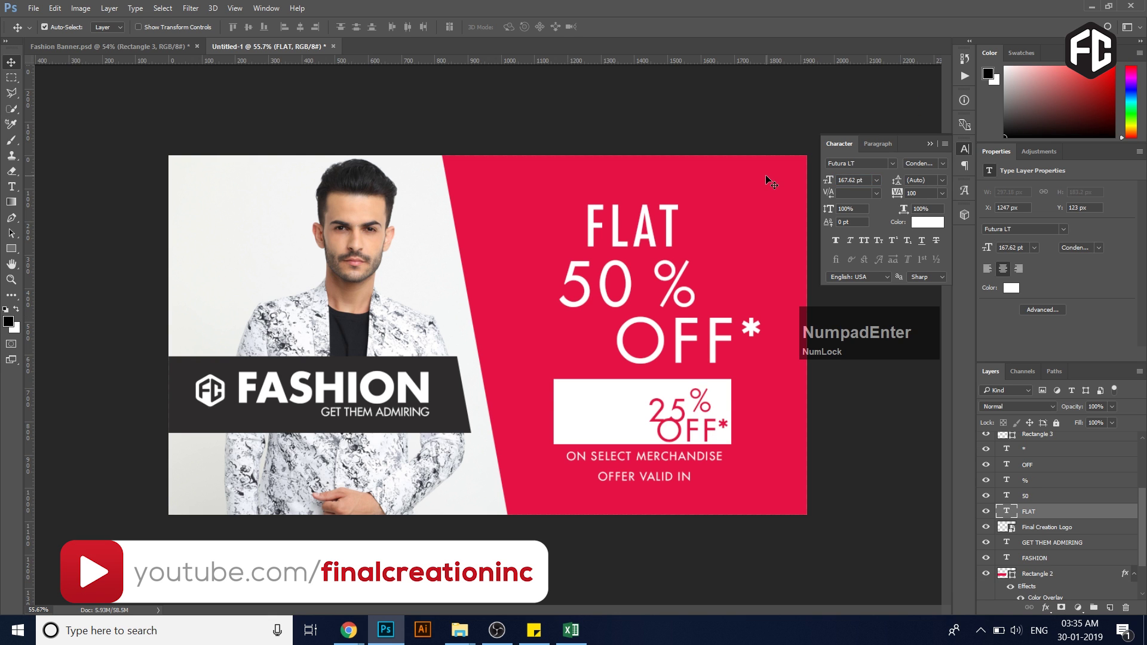
pyautogui.click(608, 292)
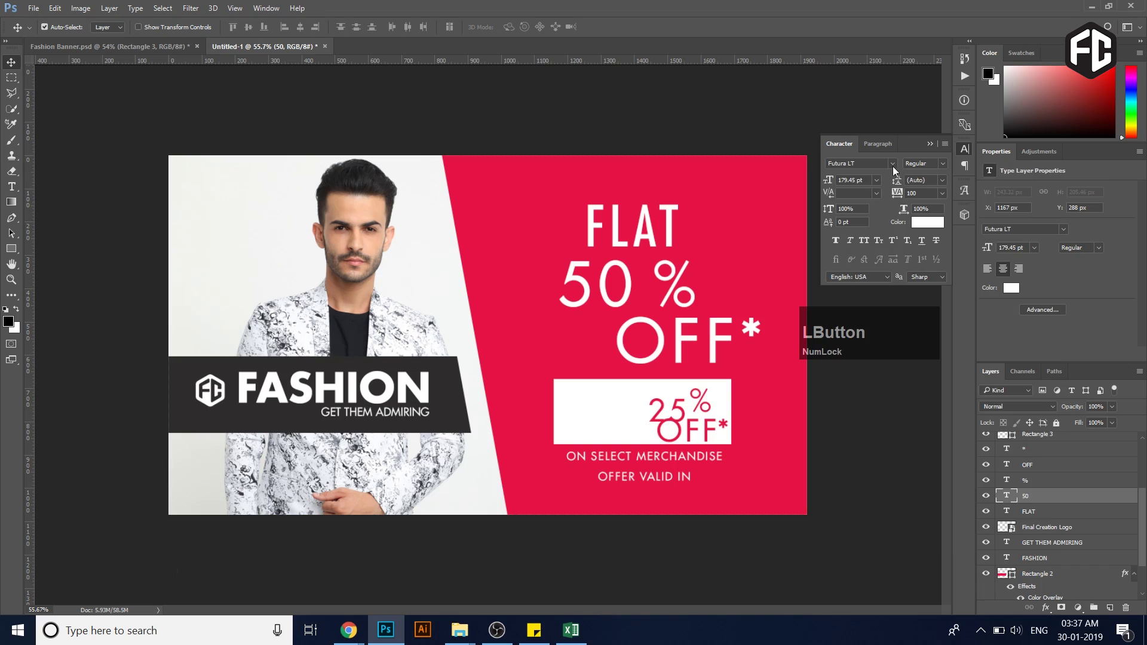
pyautogui.click(893, 163)
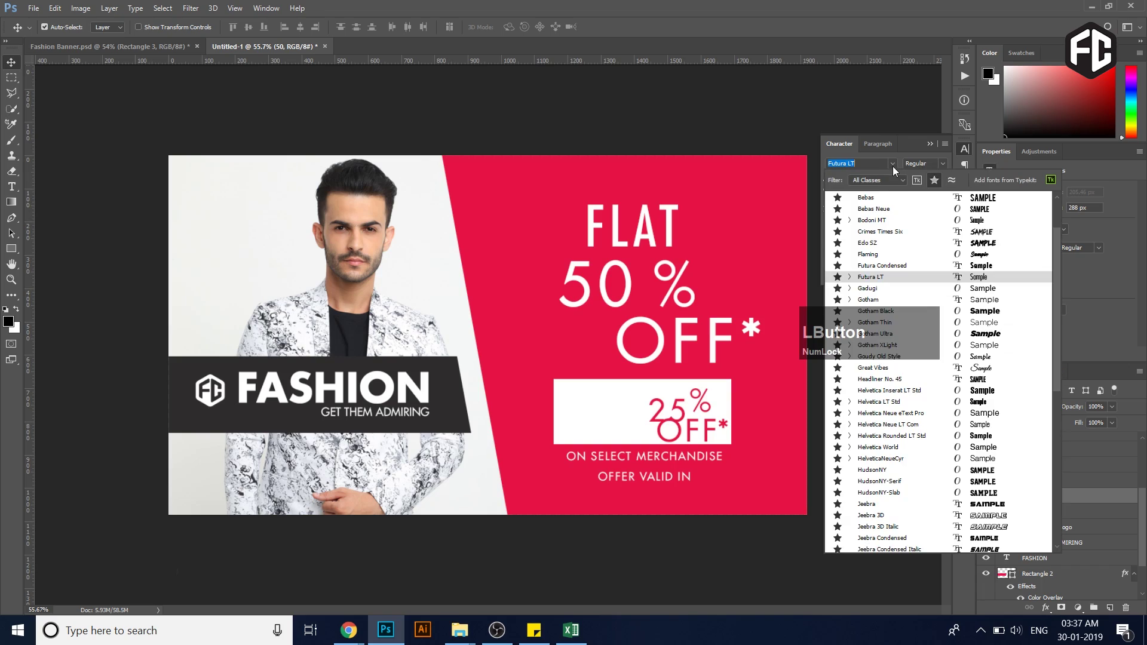
pyautogui.click(876, 199)
pyautogui.moveTo(867, 181); pyautogui.dragTo(737, 319)
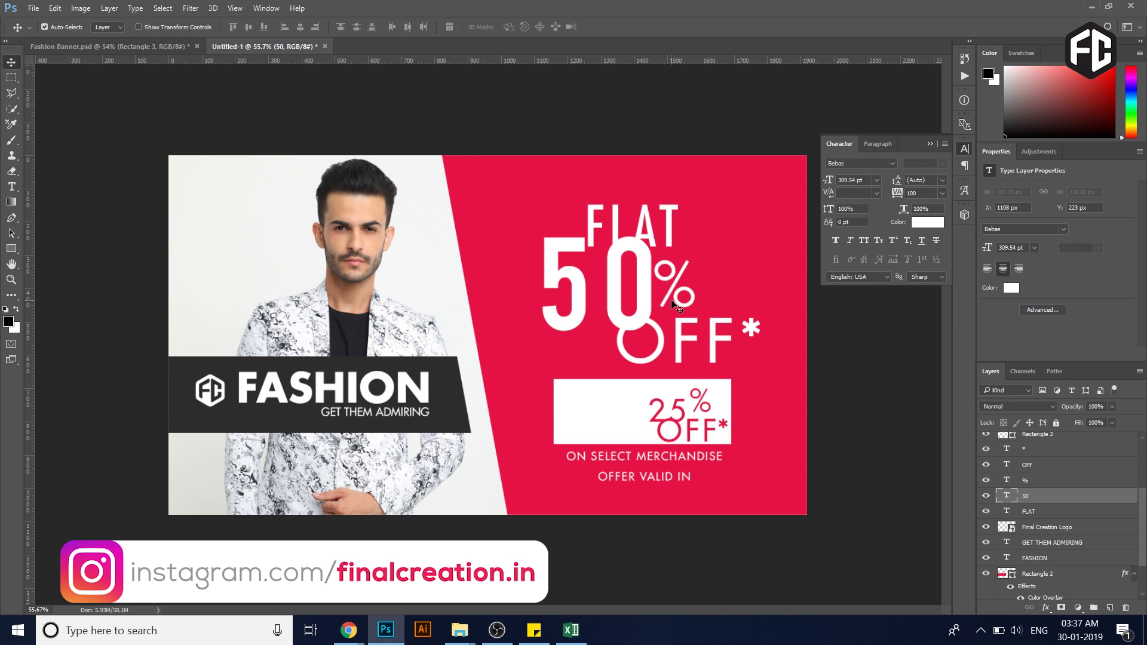
# Step: Change the large percent sign to the Raiders font at 173.75 pt and align it with the top of the "50"
pyautogui.click(1045, 481)
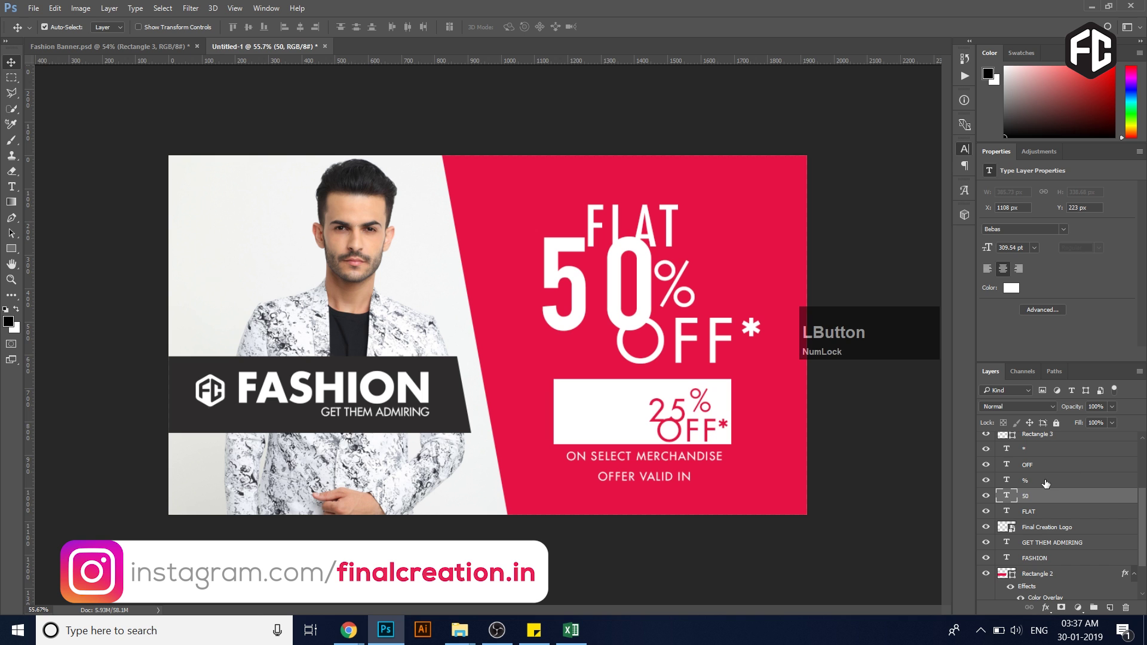
pyautogui.click(966, 148)
pyautogui.click(854, 163)
pyautogui.hotkey('ctrl', 'a')
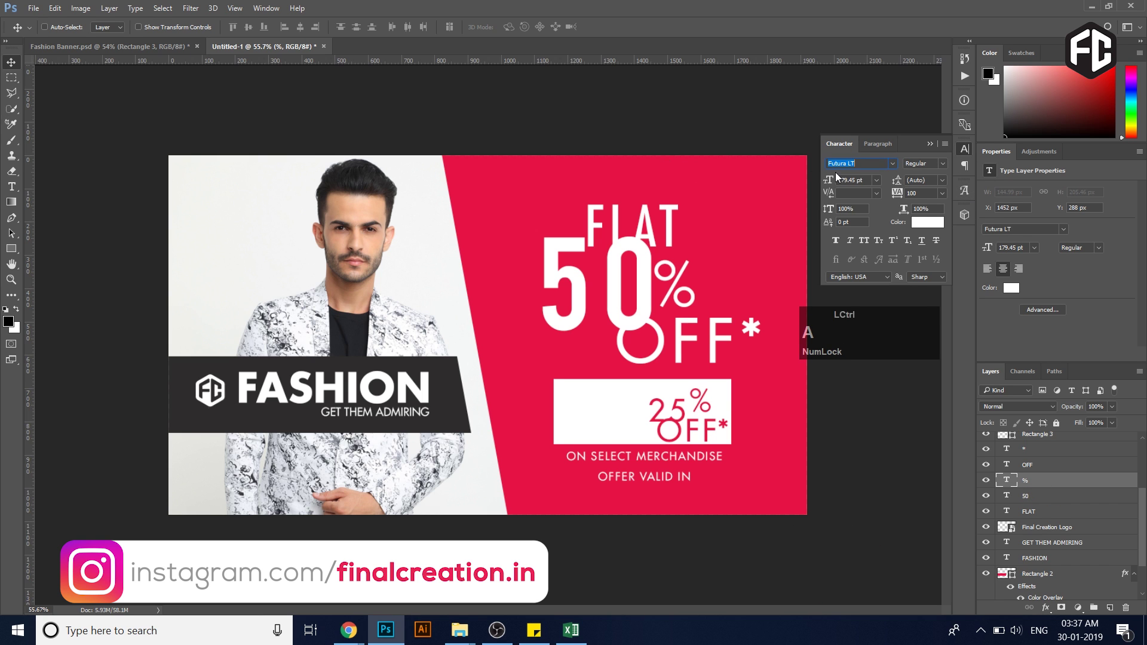
pyautogui.press('Down')
pyautogui.click(682, 344)
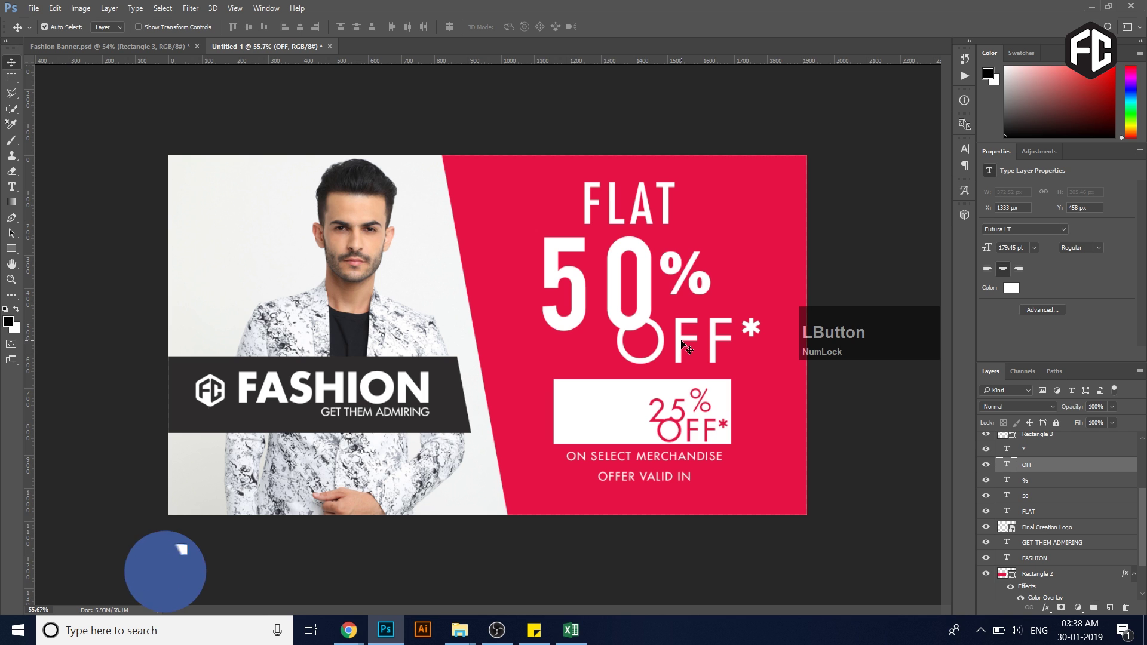
pyautogui.moveTo(674, 269); pyautogui.dragTo(674, 258)
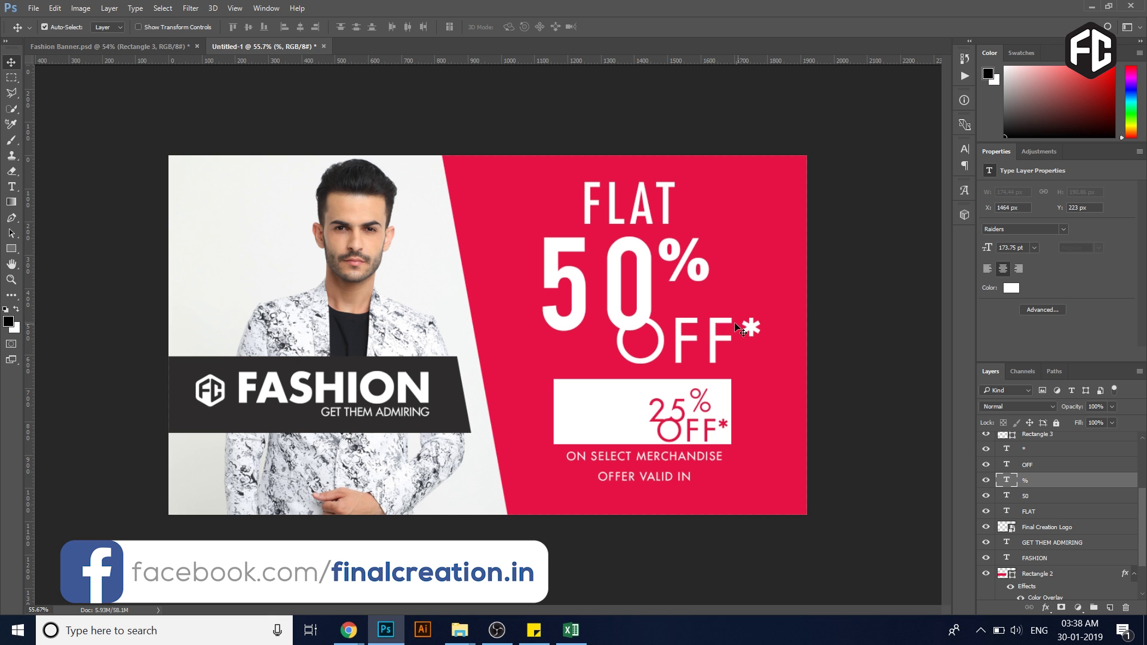
# Step: Set the large "OFF" to Bebas 136.29 pt beneath the percent sign and its asterisk to Bebas 64.23 pt beside it
pyautogui.click(717, 344)
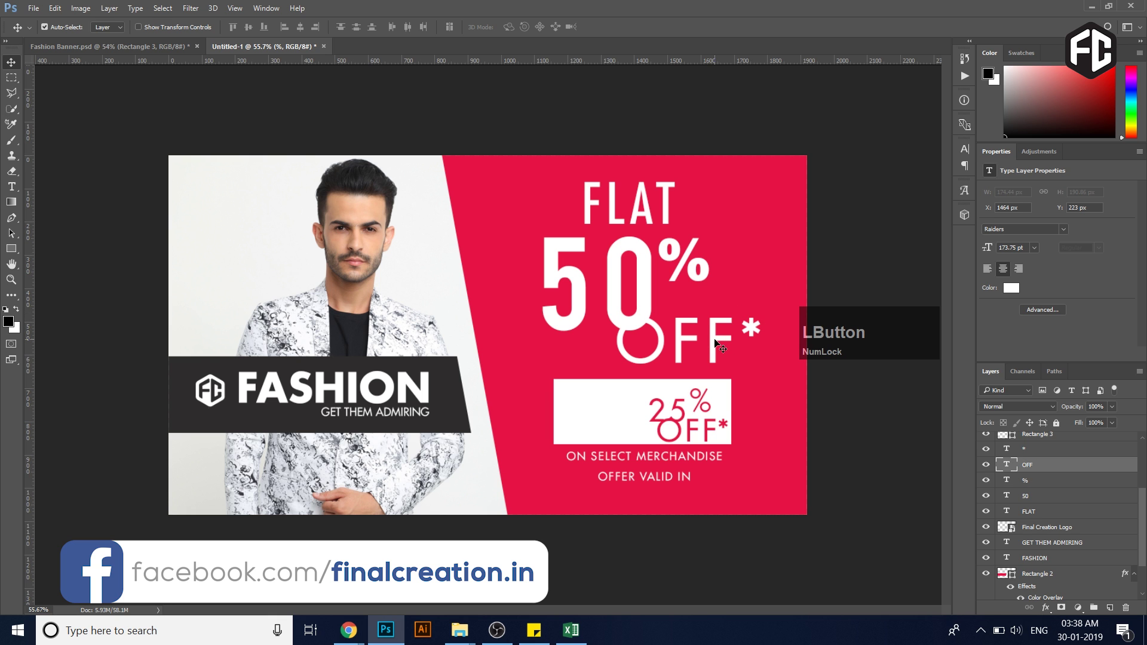
pyautogui.click(965, 149)
pyautogui.click(892, 163)
pyautogui.click(872, 259)
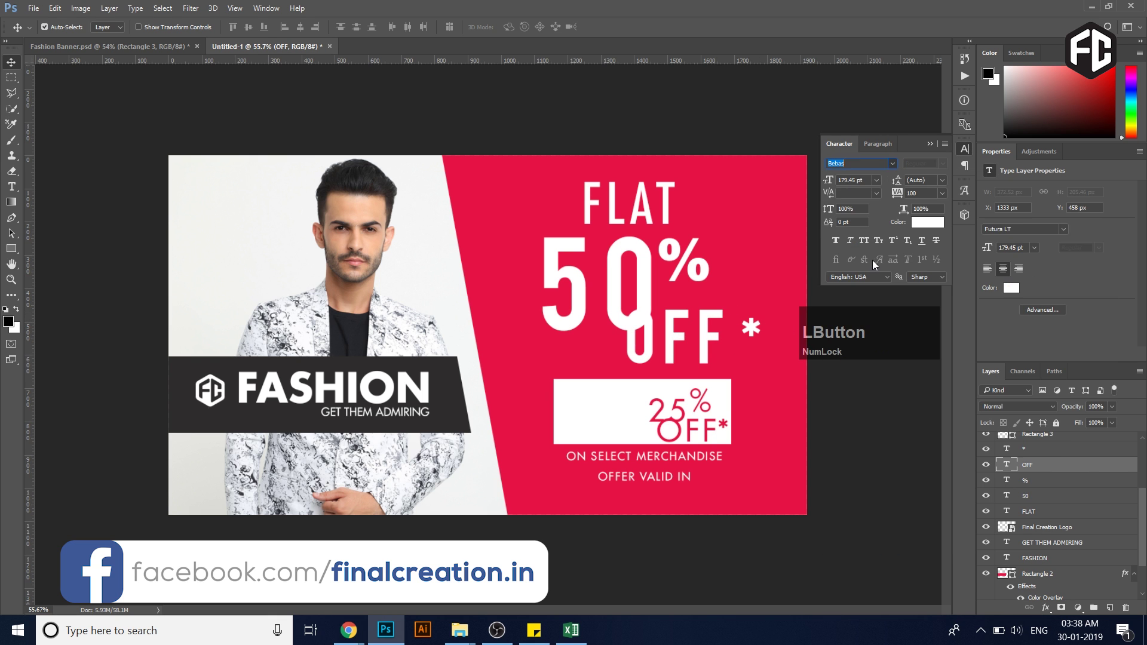
pyautogui.moveTo(832, 371); pyautogui.dragTo(754, 332)
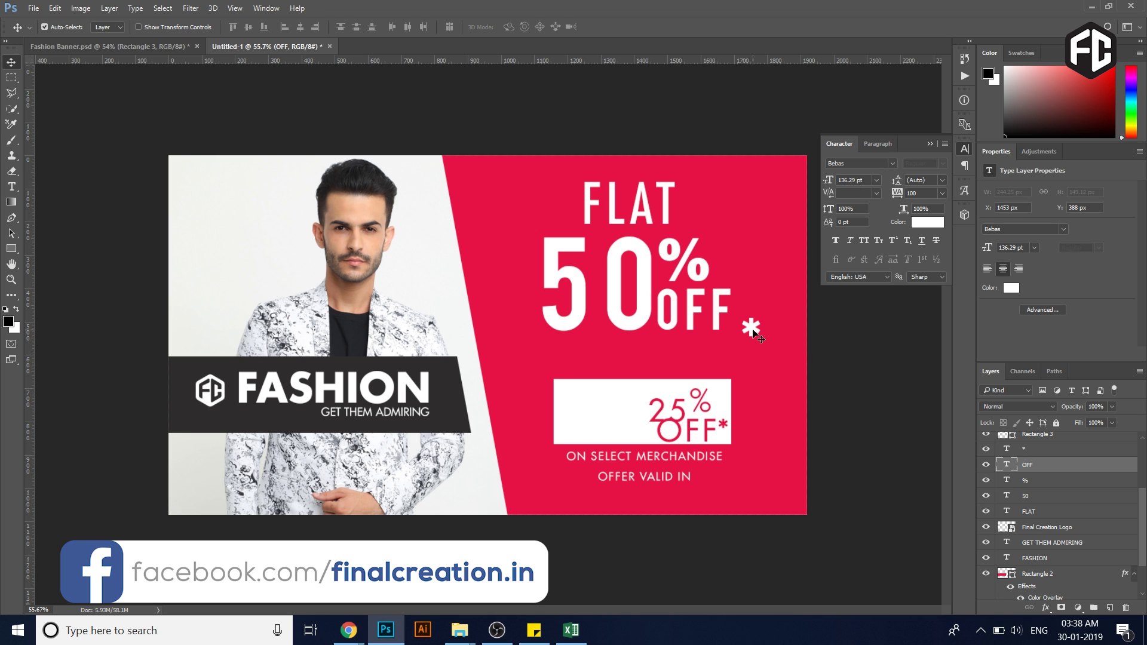
pyautogui.click(753, 333)
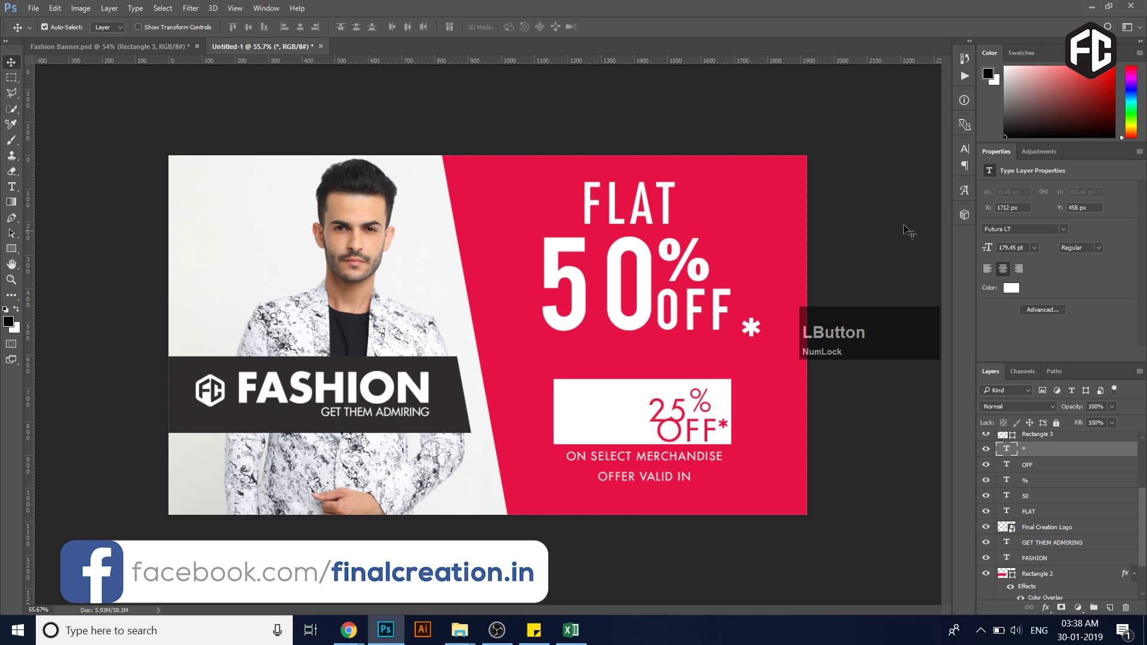
pyautogui.click(965, 148)
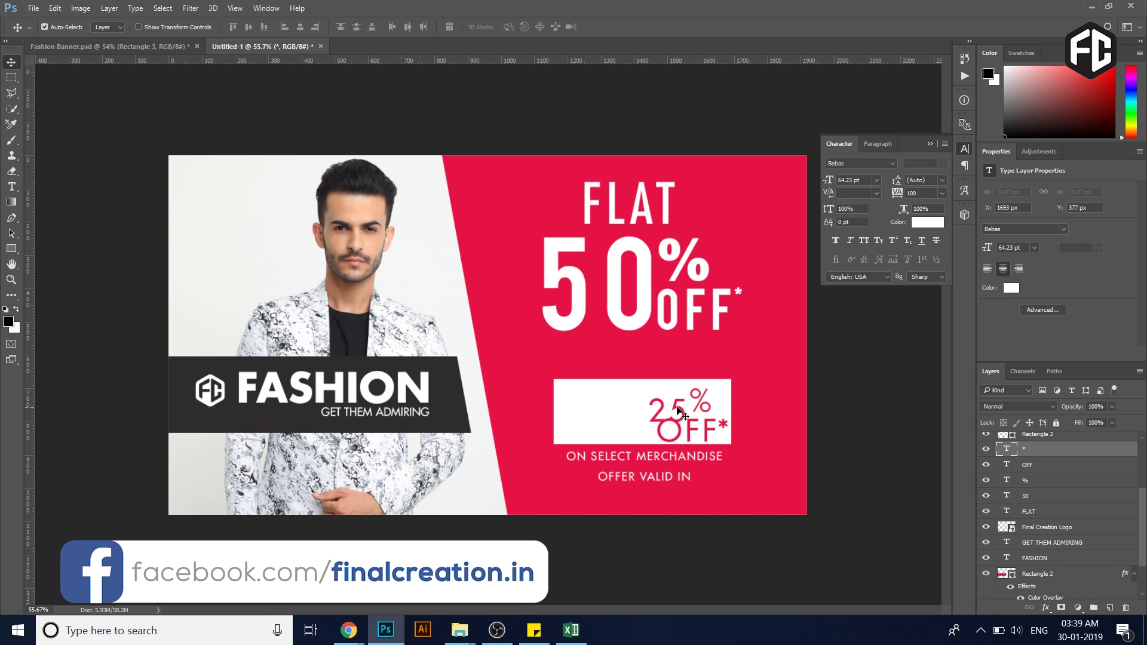
# Step: Change the "25" text in the white rectangle to Bebas and enlarge it toward the rectangle's middle
pyautogui.moveTo(681, 412); pyautogui.dragTo(682, 412)
pyautogui.click(964, 149)
pyautogui.click(894, 163)
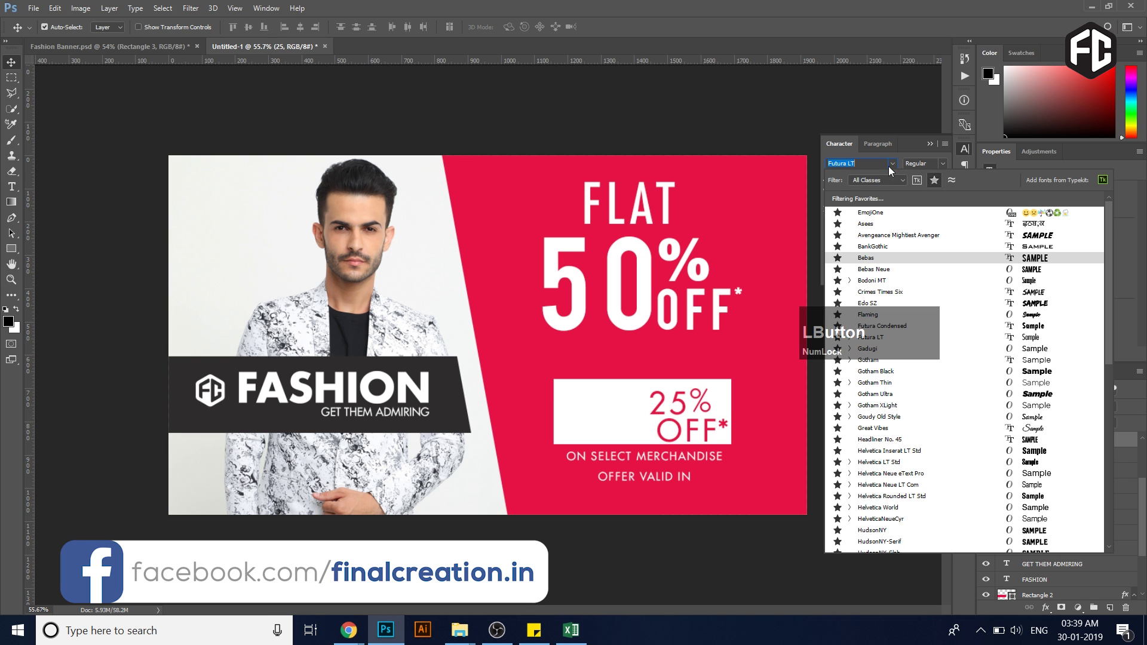
pyautogui.click(884, 262)
pyautogui.scroll(1, 1040, 489)
# Step: Set the small percent sign in the white rectangle to the Raiders font at 91.17 pt
pyautogui.click(1036, 491)
pyautogui.click(964, 149)
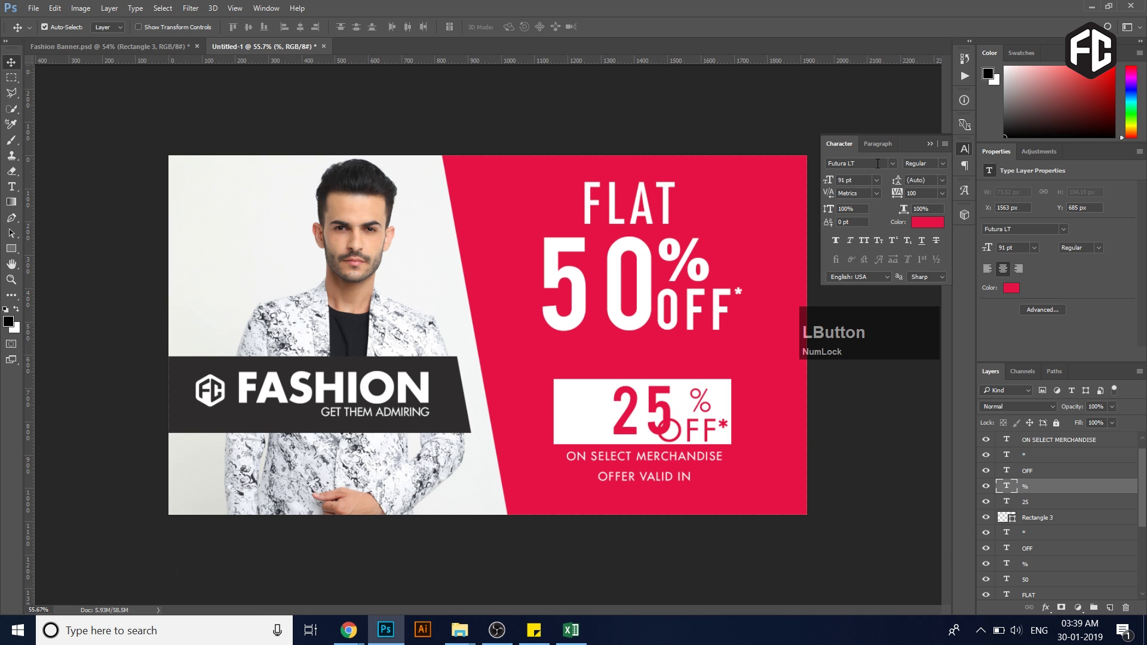
pyautogui.click(868, 165)
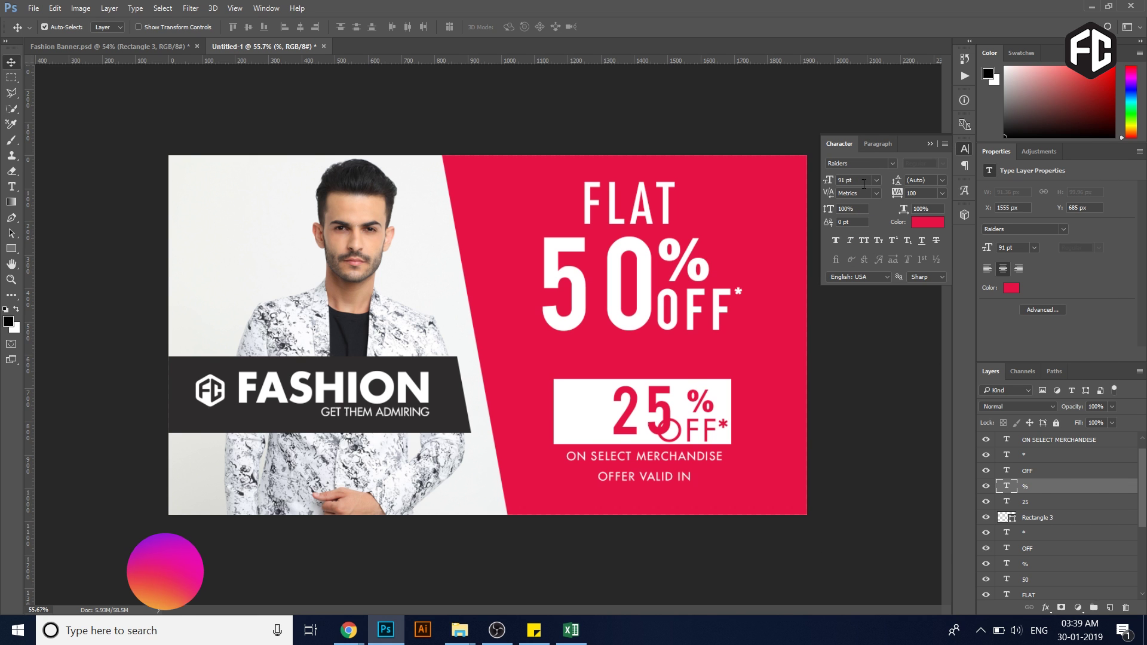
pyautogui.click(853, 180)
pyautogui.write('91.17')
pyautogui.press('Return')
# Step: Set the small "OFF" text in the white rectangle to Bebas at 71 pt and fit it beneath the percent sign
pyautogui.click(1032, 470)
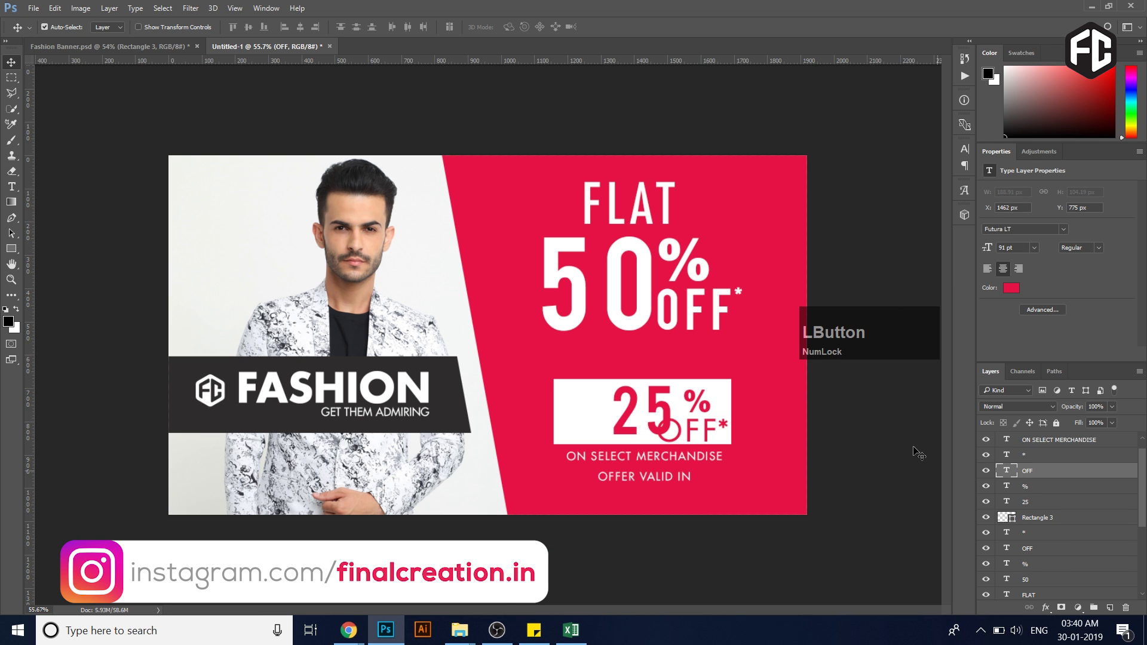
pyautogui.click(969, 153)
pyautogui.click(893, 164)
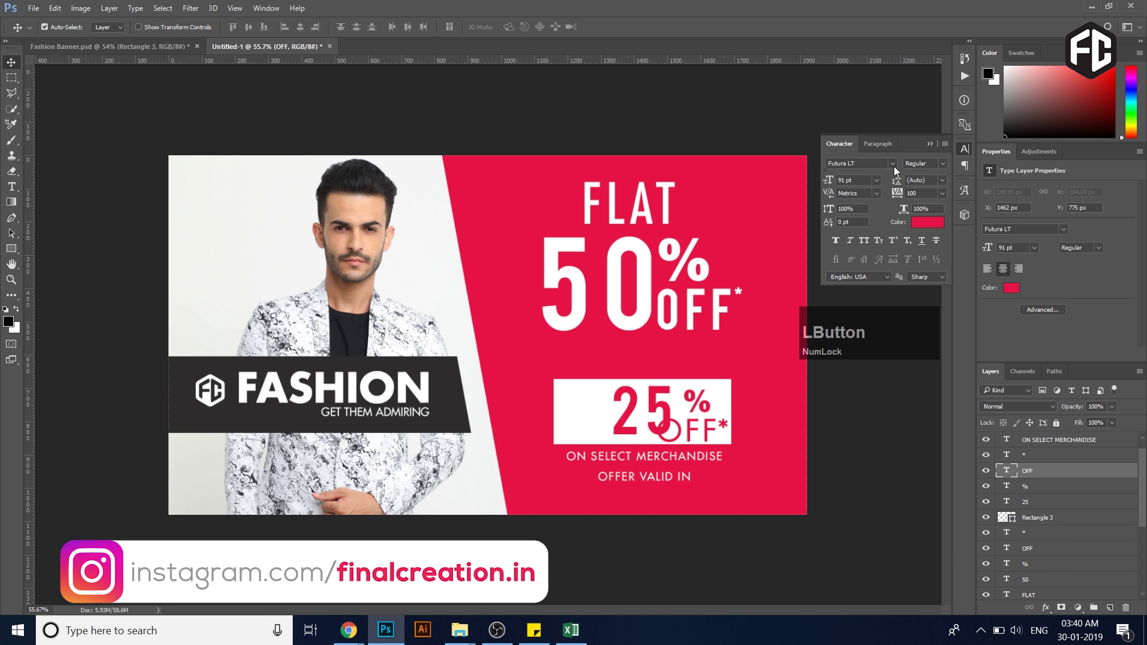
pyautogui.click(868, 261)
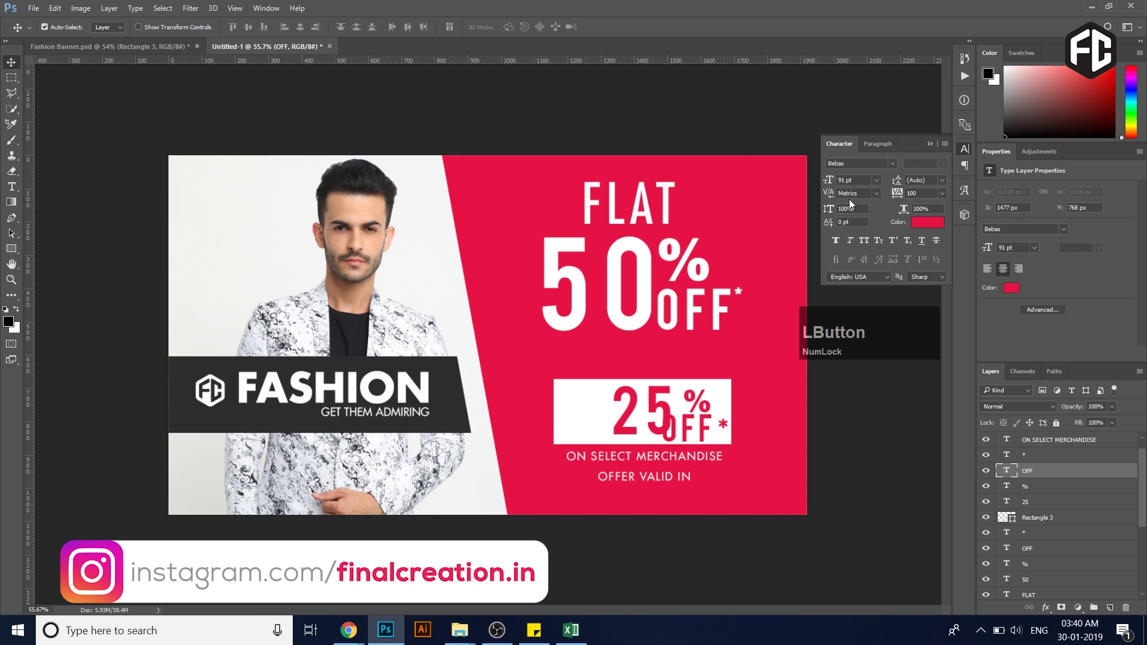
pyautogui.click(851, 180)
pyautogui.write('71')
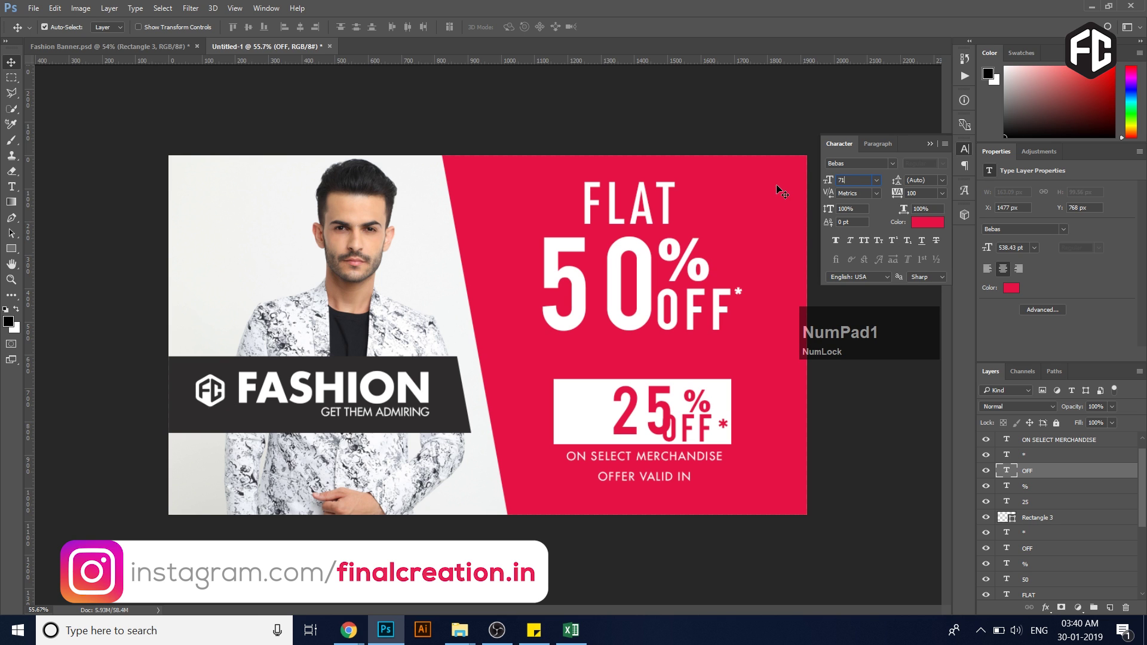
pyautogui.click(890, 225)
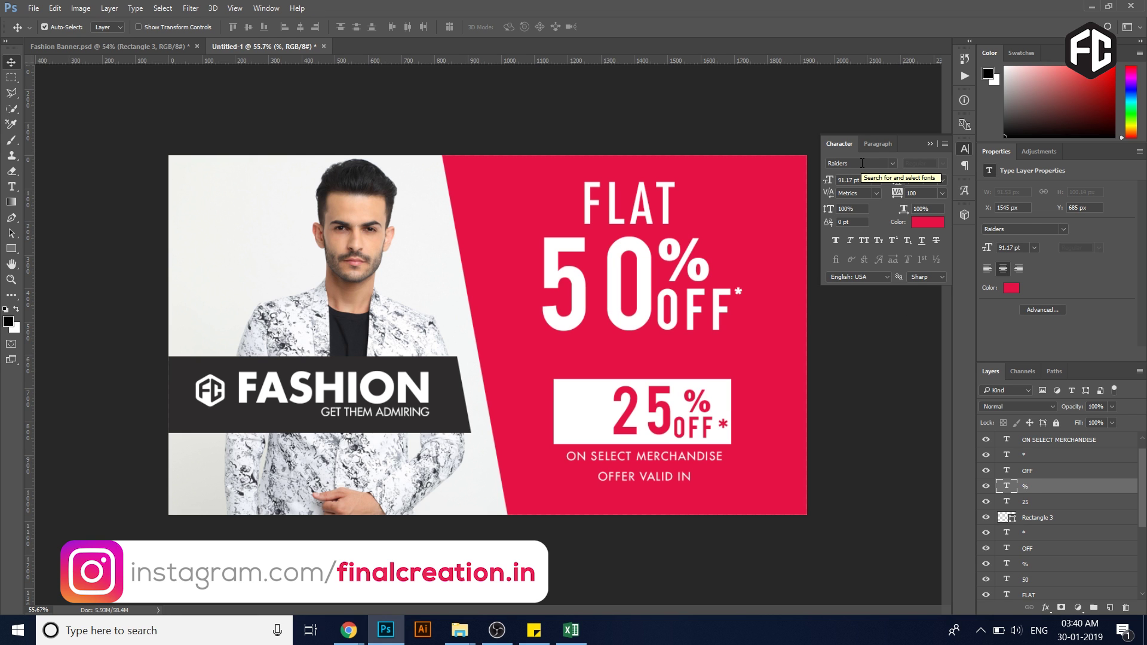
# Step: Add a red "+" text and scale it up to about 102.84 pt before the "25" in the white rectangle
pyautogui.click(1036, 518)
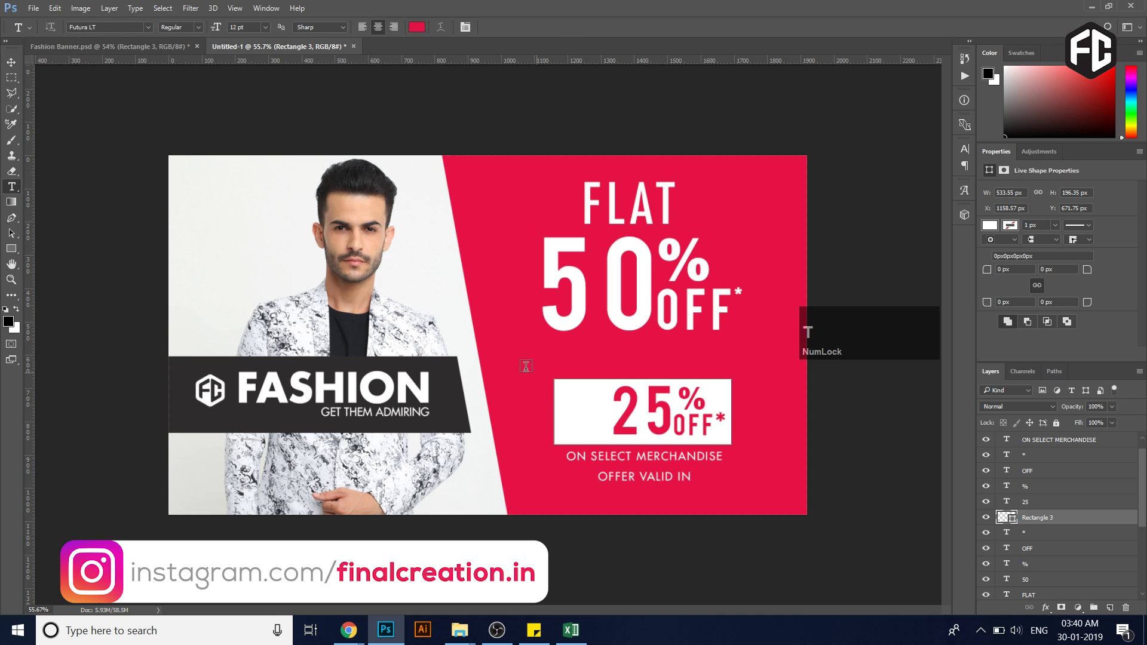
pyautogui.click(505, 343)
pyautogui.write('+')
pyautogui.press('KP_Enter')
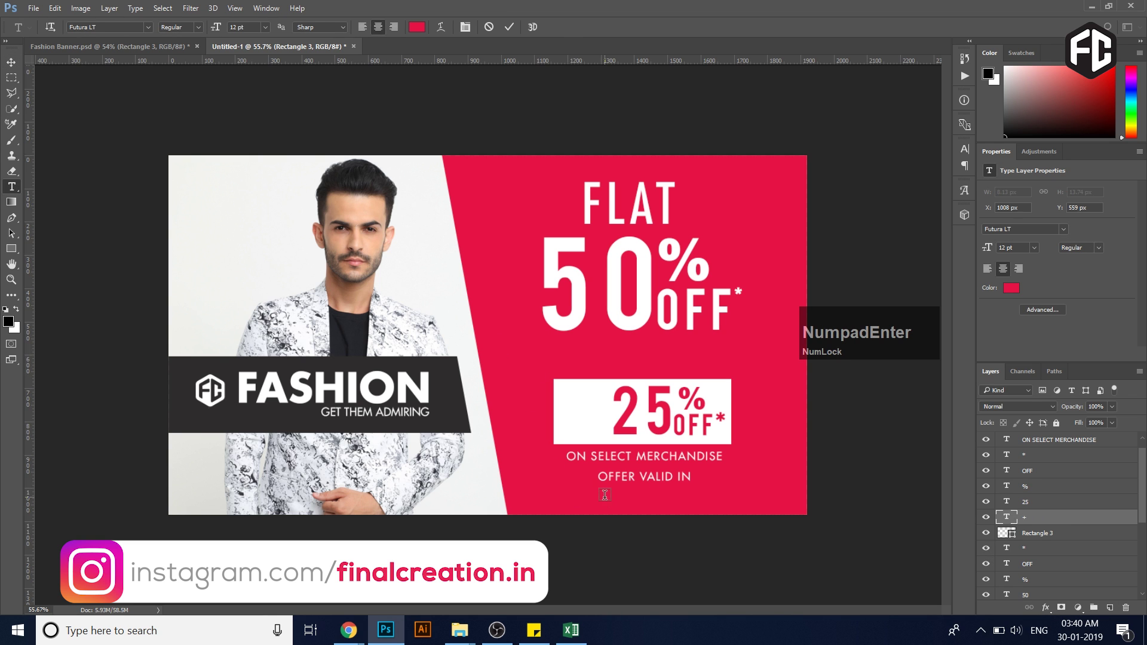
pyautogui.hotkey('ctrl', 't')
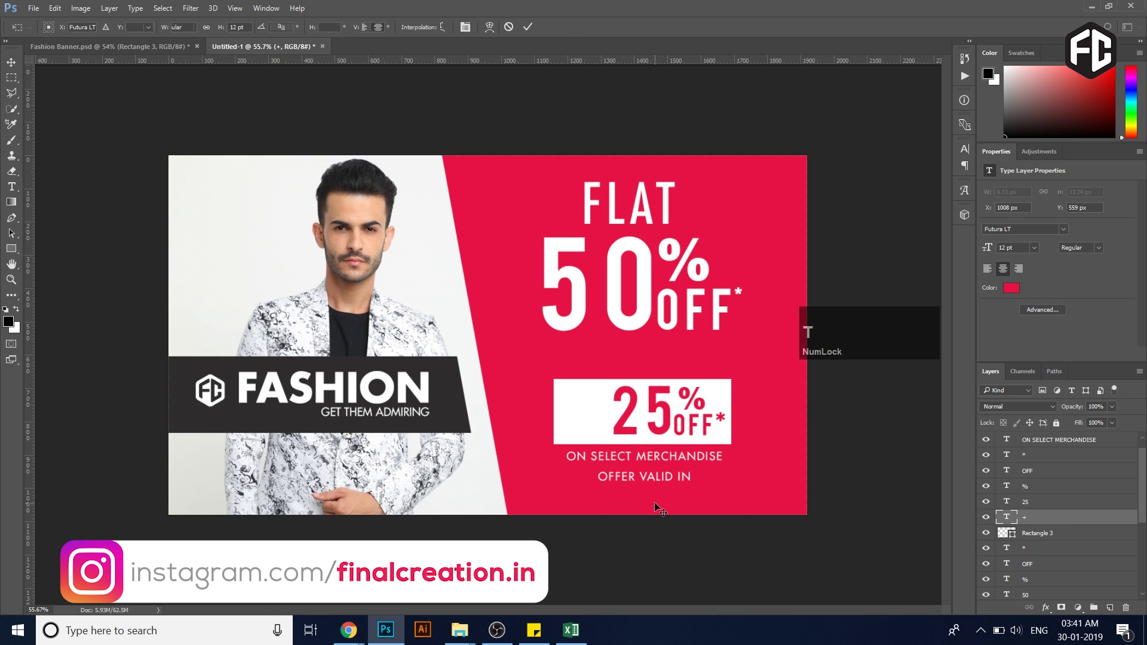
pyautogui.moveTo(507, 346); pyautogui.dragTo(591, 402)
pyautogui.press('KP_Enter')
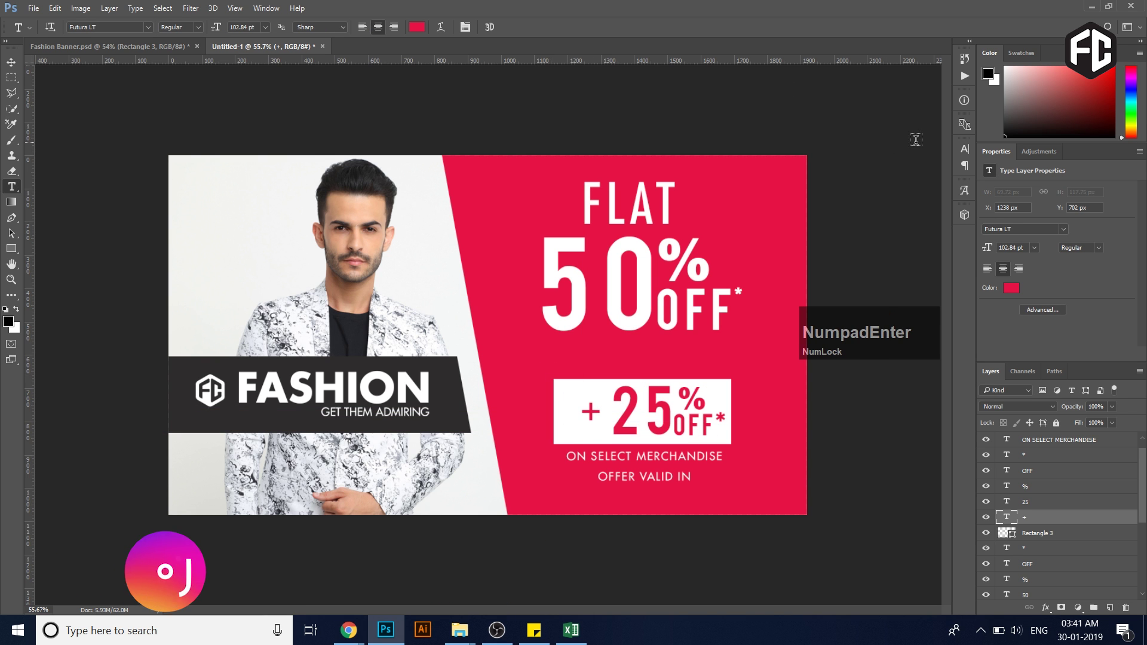
# Step: Set the "+" text to the Raiders font at 163.4 pt
pyautogui.click(963, 149)
pyautogui.click(879, 166)
pyautogui.write('Raiders')
pyautogui.press('KP_Enter')
pyautogui.click(853, 180)
pyautogui.write('163.')
pyautogui.write('4')
pyautogui.press('KP_Enter')
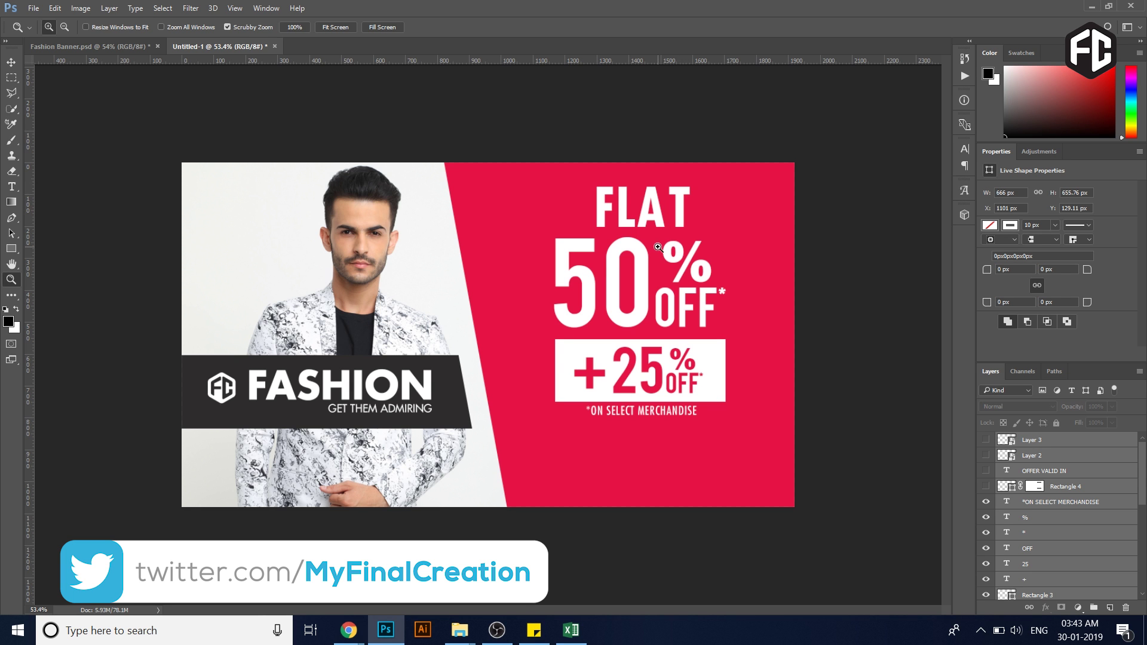
# Step: Draw an unfilled rectangle with a 10 px white outline, about 639 by 658 px, around the offer text and nudge it down slightly
pyautogui.press('v')
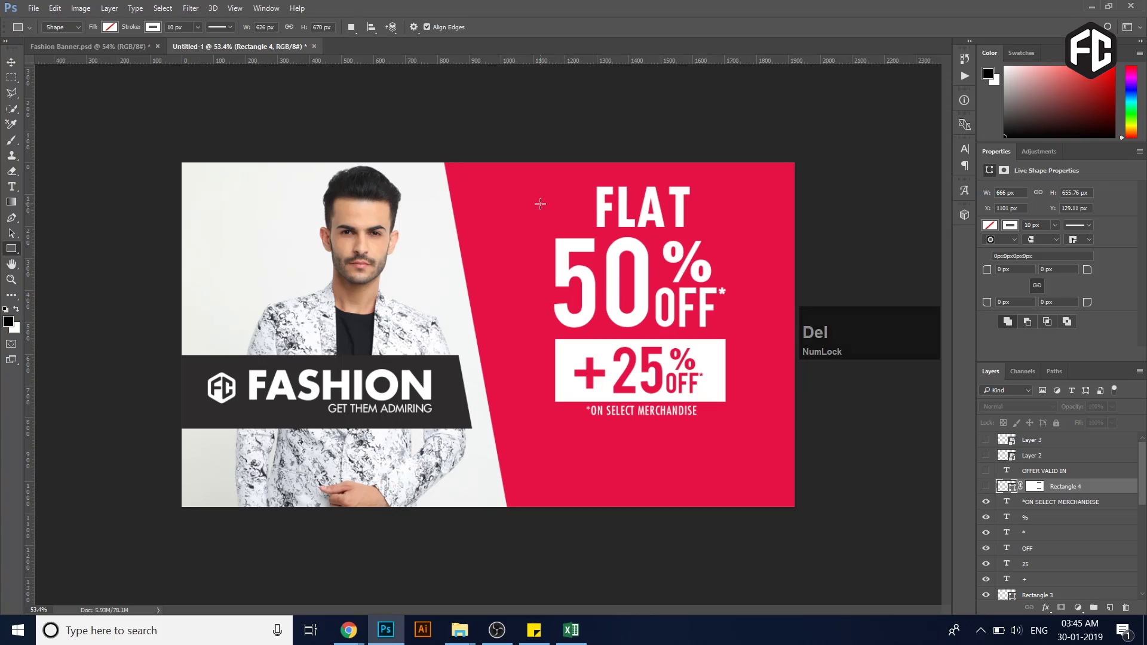
pyautogui.moveTo(538, 202); pyautogui.dragTo(741, 411)
pyautogui.press('KP_Enter')
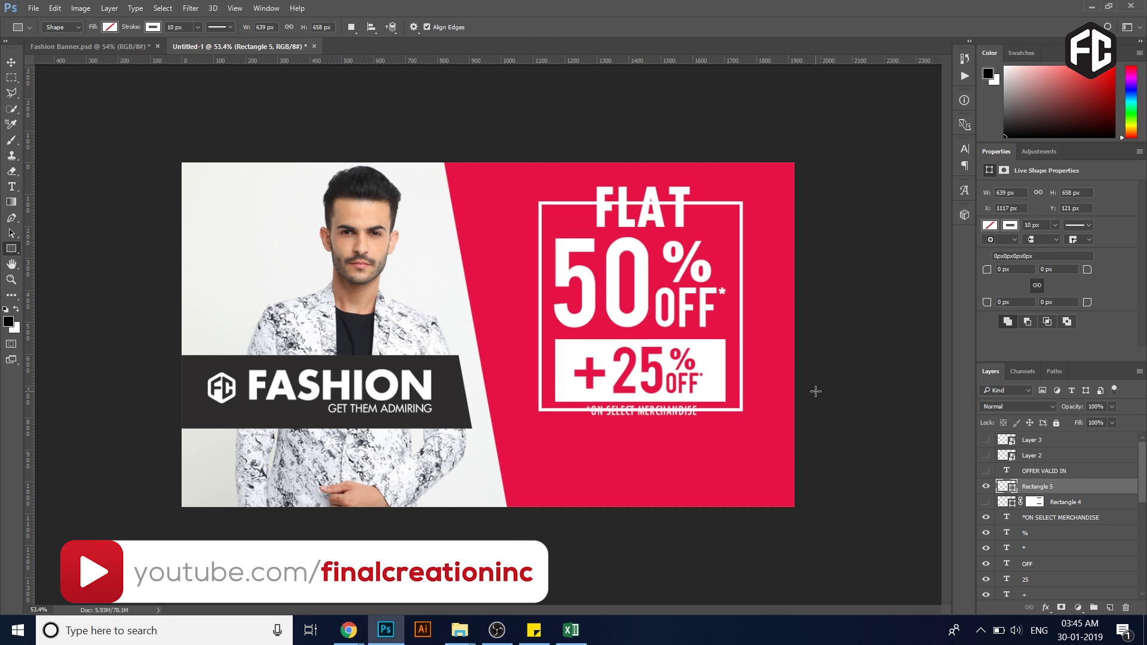
pyautogui.press('v')
pyautogui.press('Down')
pyautogui.press('Down')
# Step: Try a black fill on the new rectangle around the offer text and remove it again
pyautogui.click(990, 225)
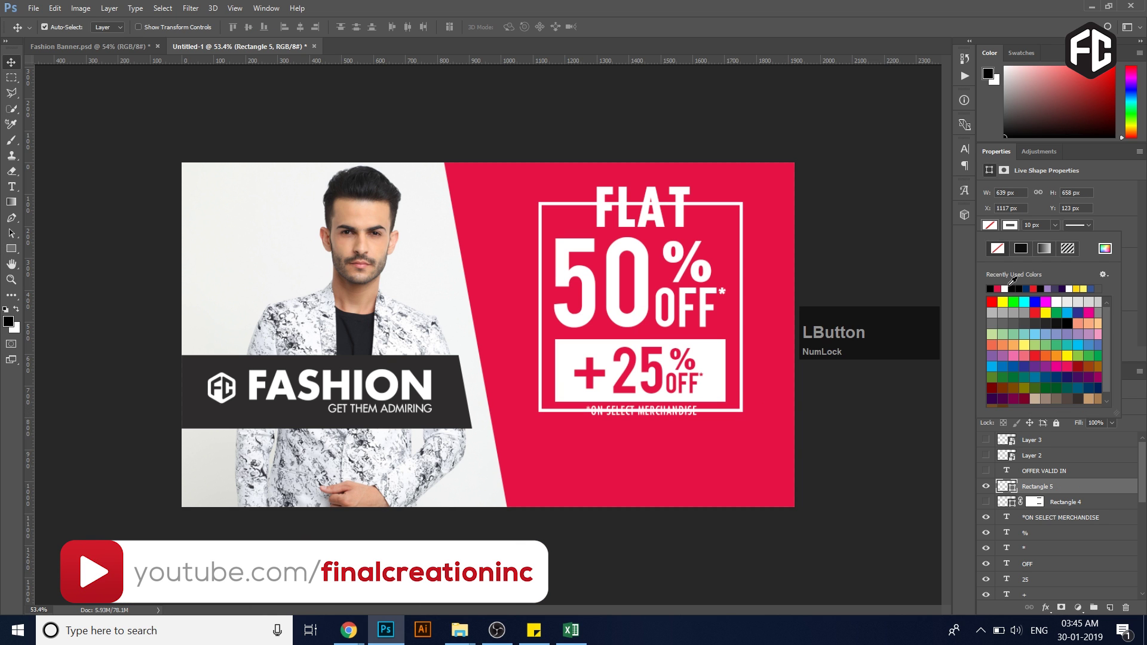
pyautogui.click(993, 288)
pyautogui.click(899, 250)
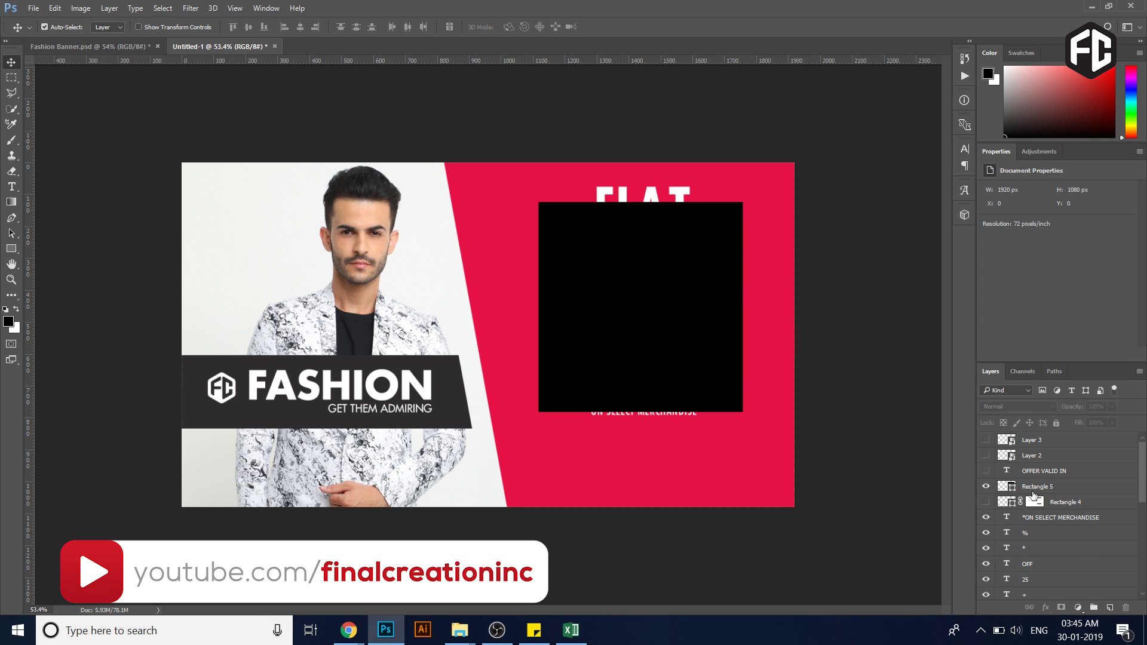
pyautogui.click(1037, 487)
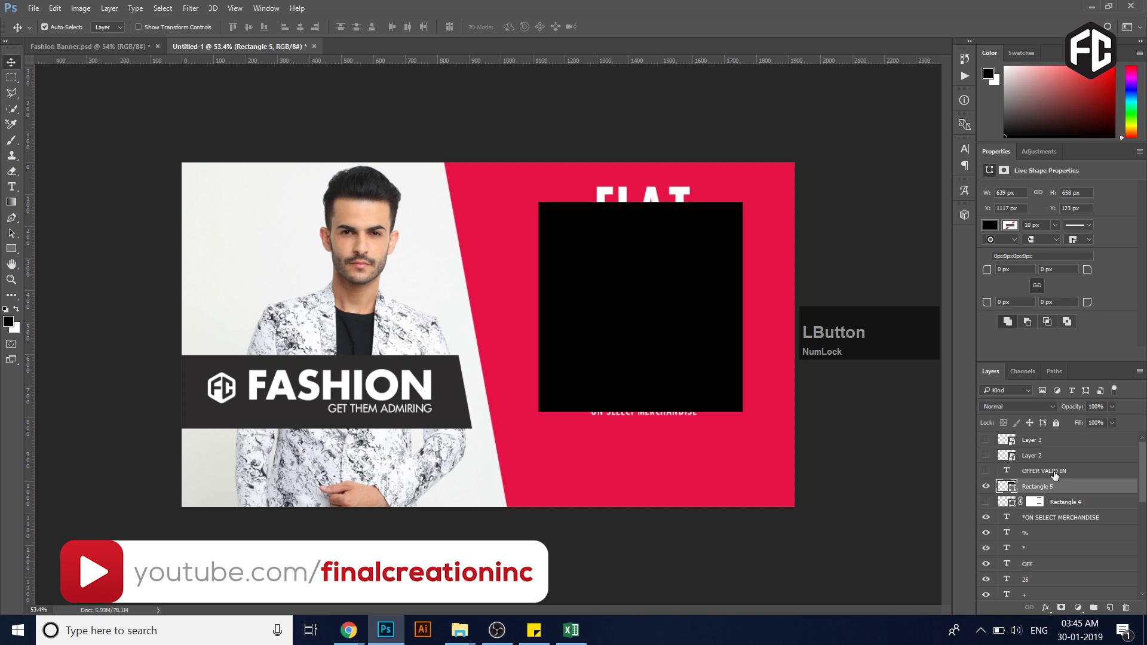
pyautogui.click(989, 229)
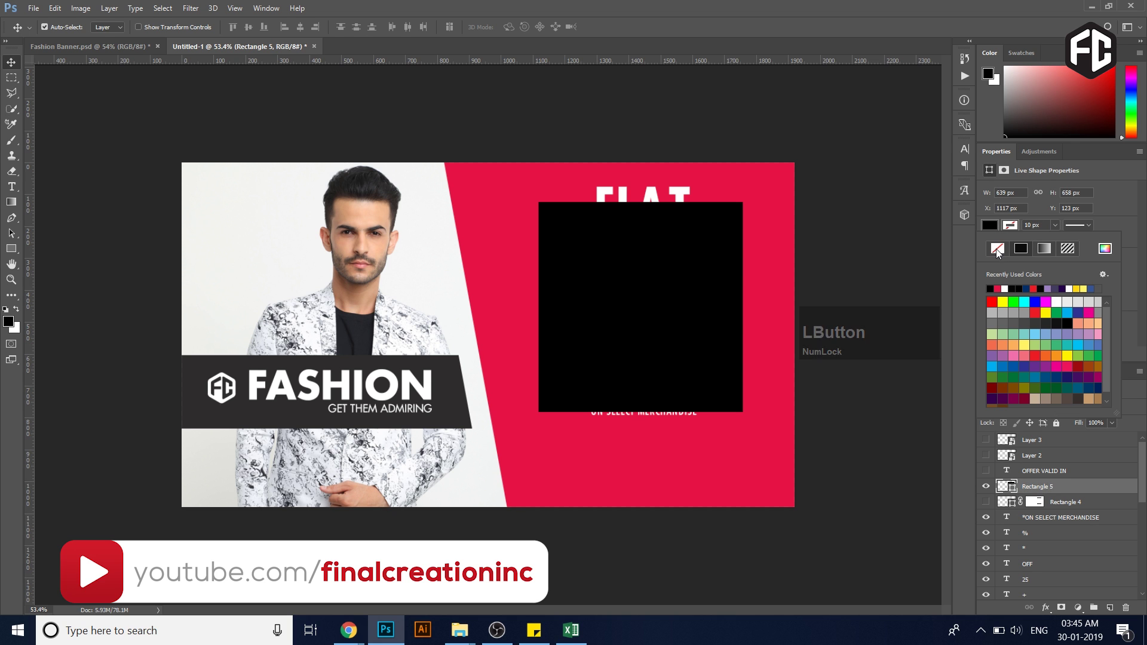
pyautogui.click(997, 250)
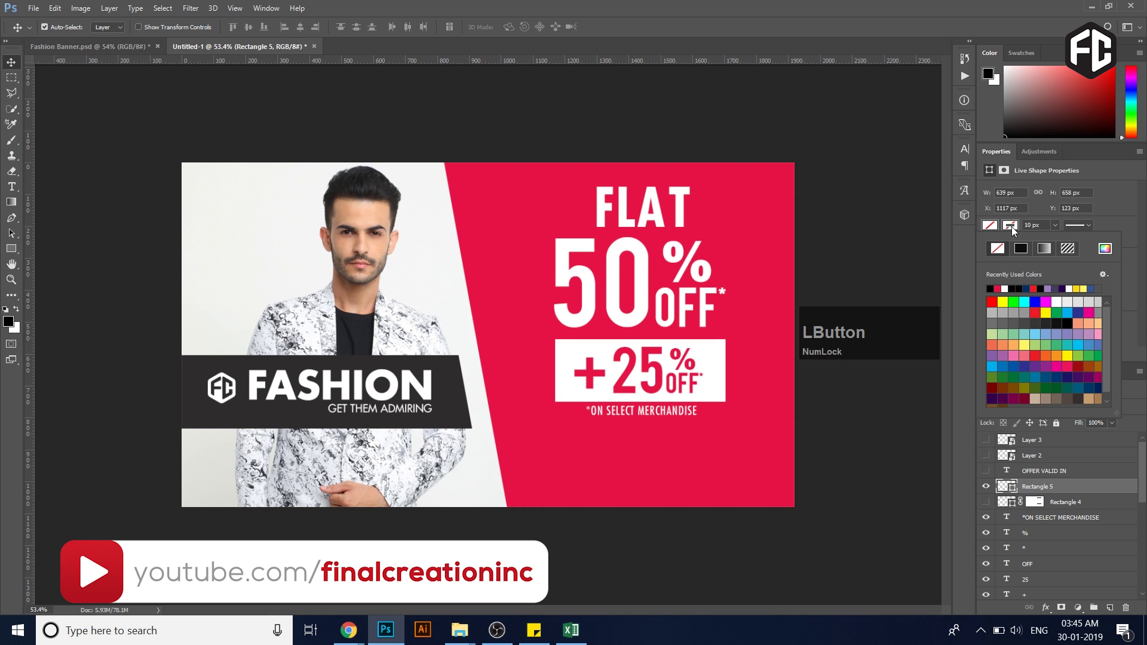
# Step: Try out various swatch colours, including greens, on the rectangle frame's outline and fill
pyautogui.click(1030, 313)
pyautogui.click(1040, 310)
pyautogui.click(1019, 339)
pyautogui.click(1043, 338)
pyautogui.click(1016, 334)
pyautogui.click(1011, 334)
pyautogui.click(1024, 345)
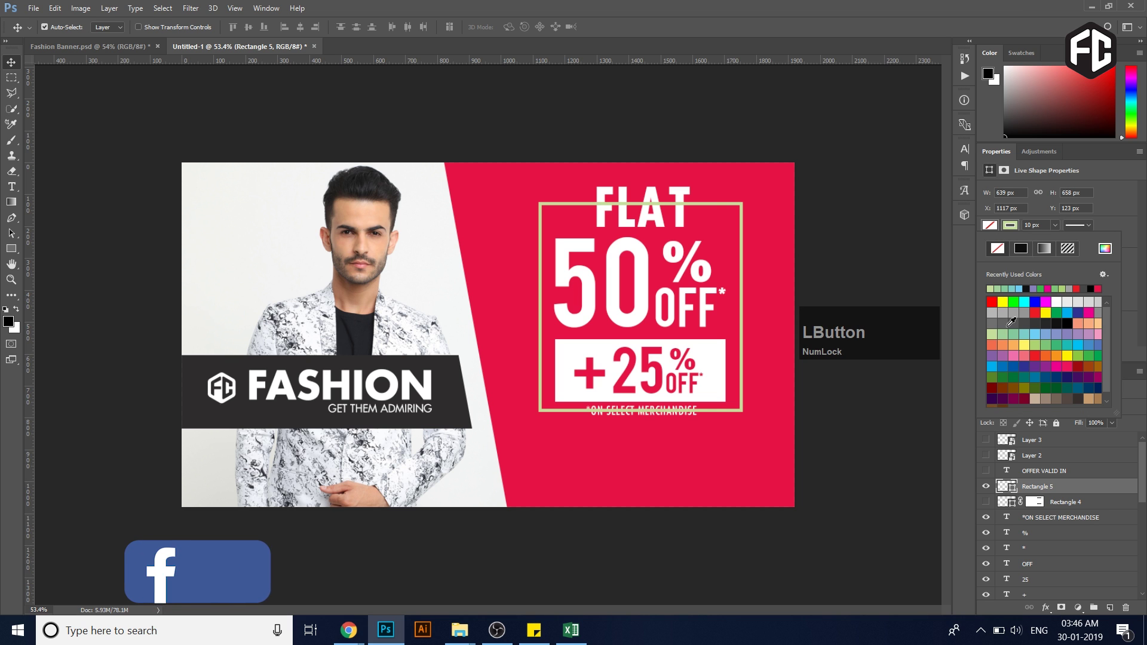
pyautogui.click(1011, 323)
pyautogui.click(1022, 322)
pyautogui.click(1031, 333)
pyautogui.click(1032, 358)
pyautogui.click(1035, 355)
pyautogui.click(1056, 345)
pyautogui.click(1068, 315)
pyautogui.click(1036, 323)
pyautogui.click(1002, 334)
pyautogui.click(994, 226)
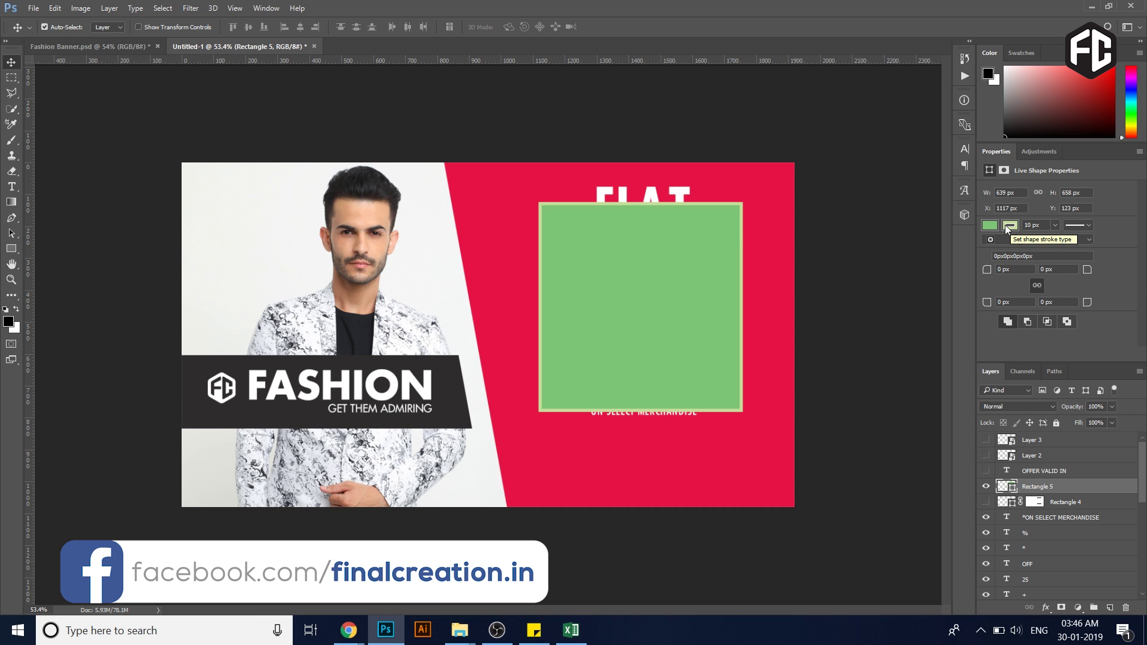
# Step: Remove the rectangle frame's fill and set its outline colour to fdfdfd
pyautogui.click(1009, 226)
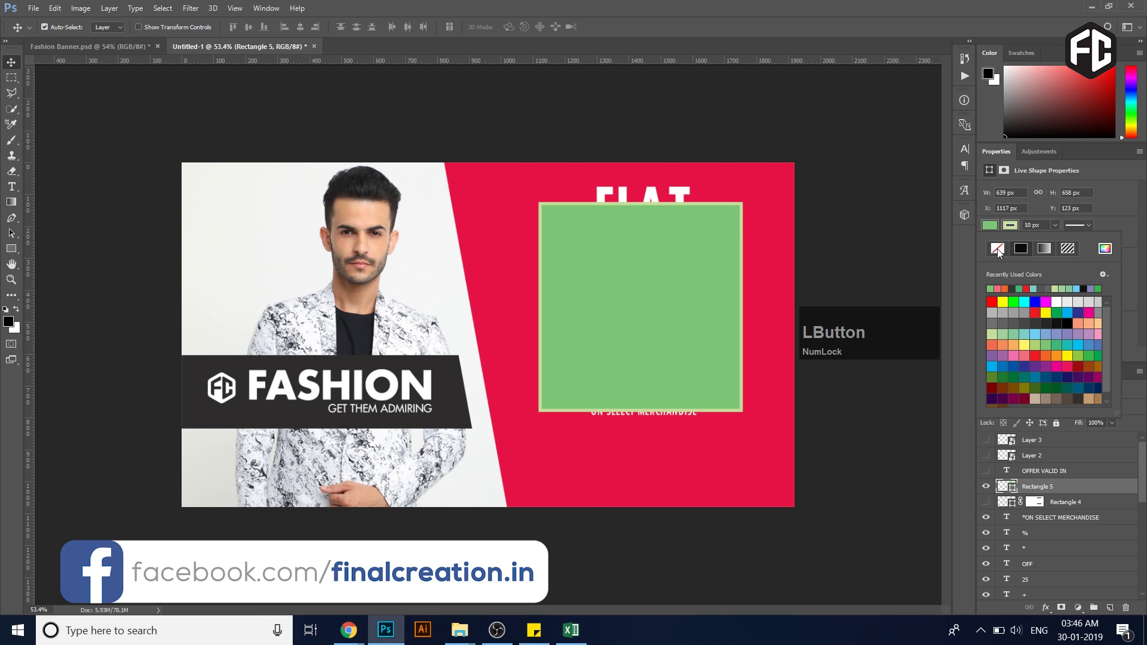
pyautogui.click(997, 249)
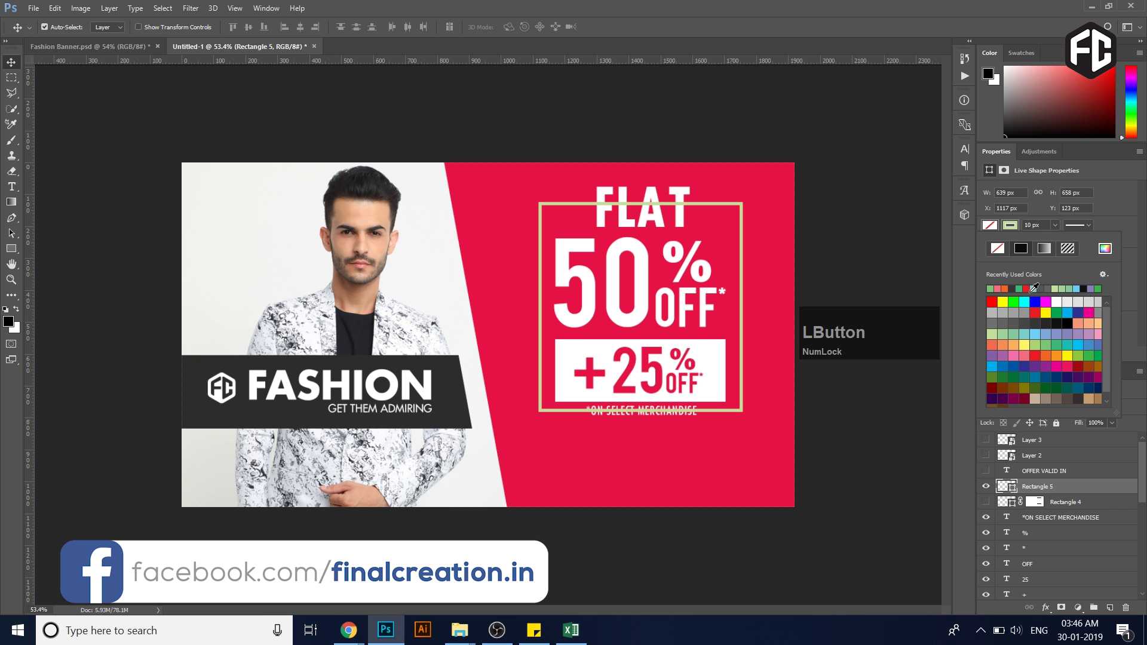
pyautogui.click(1106, 251)
pyautogui.click(822, 175)
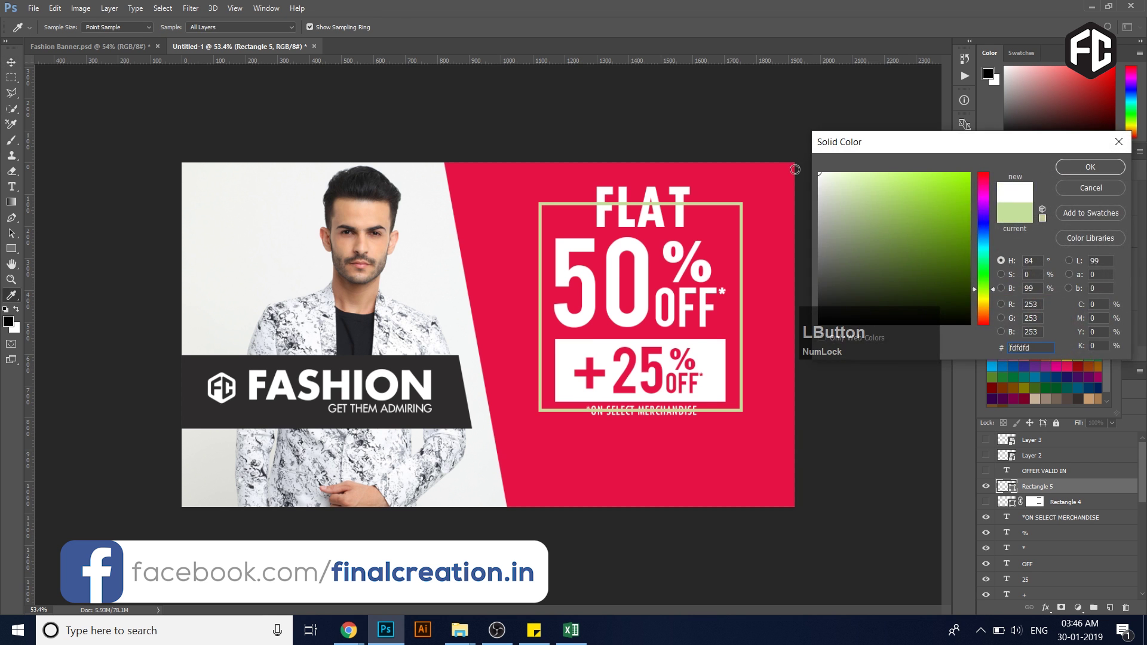
pyautogui.press('Return')
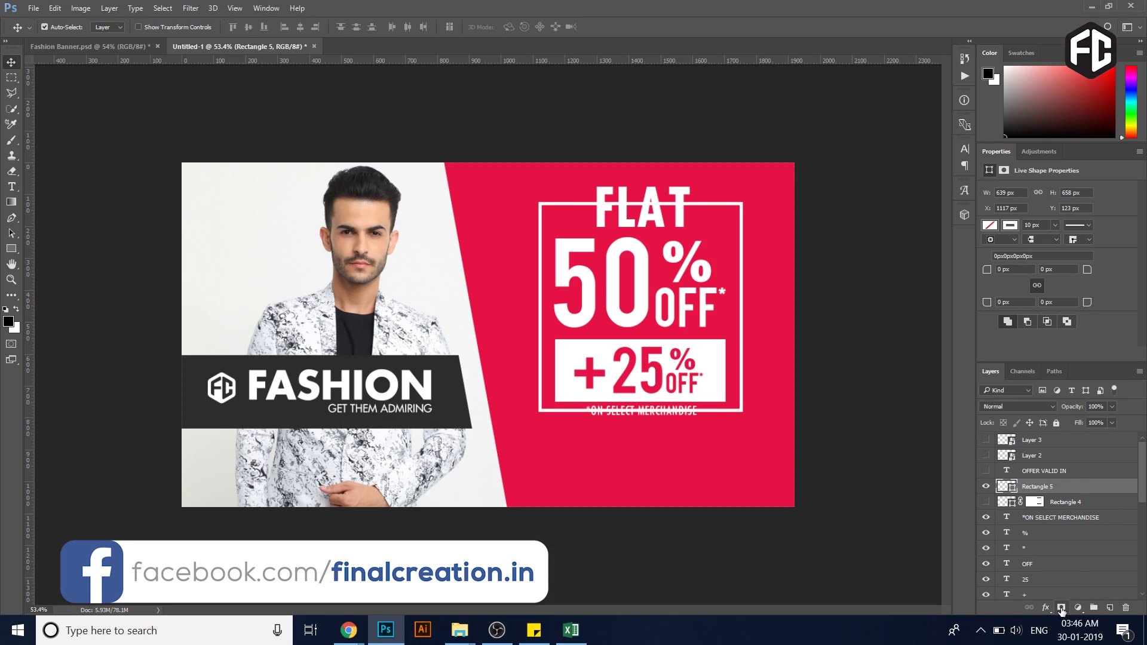
# Step: Add a layer mask to the frame and make a rectangular selection around the "*ON SELECT MERCHANDISE" text
pyautogui.click(1060, 608)
pyautogui.press('z')
pyautogui.moveTo(625, 389); pyautogui.dragTo(473, 576)
pyautogui.press('m')
pyautogui.moveTo(431, 527); pyautogui.dragTo(689, 567)
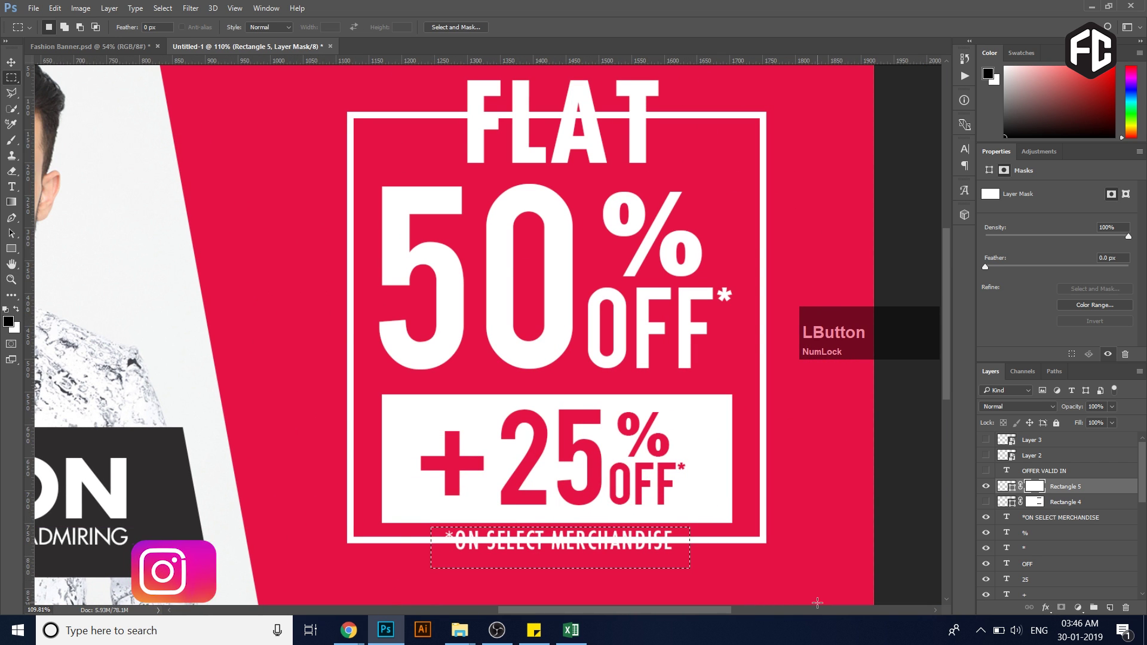
# Step: Set the brush for the mask to about 169 px with 100% hardness
pyautogui.press('b')
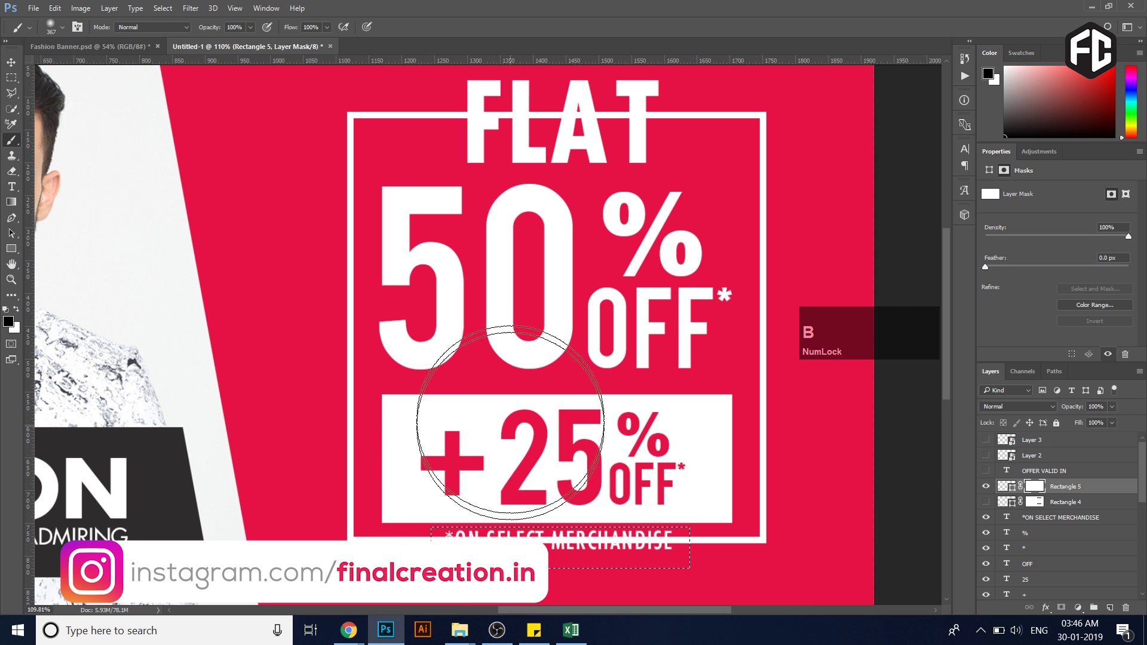
pyautogui.keyDown('alt'); pyautogui.rightClick(519, 341); pyautogui.keyUp('alt')
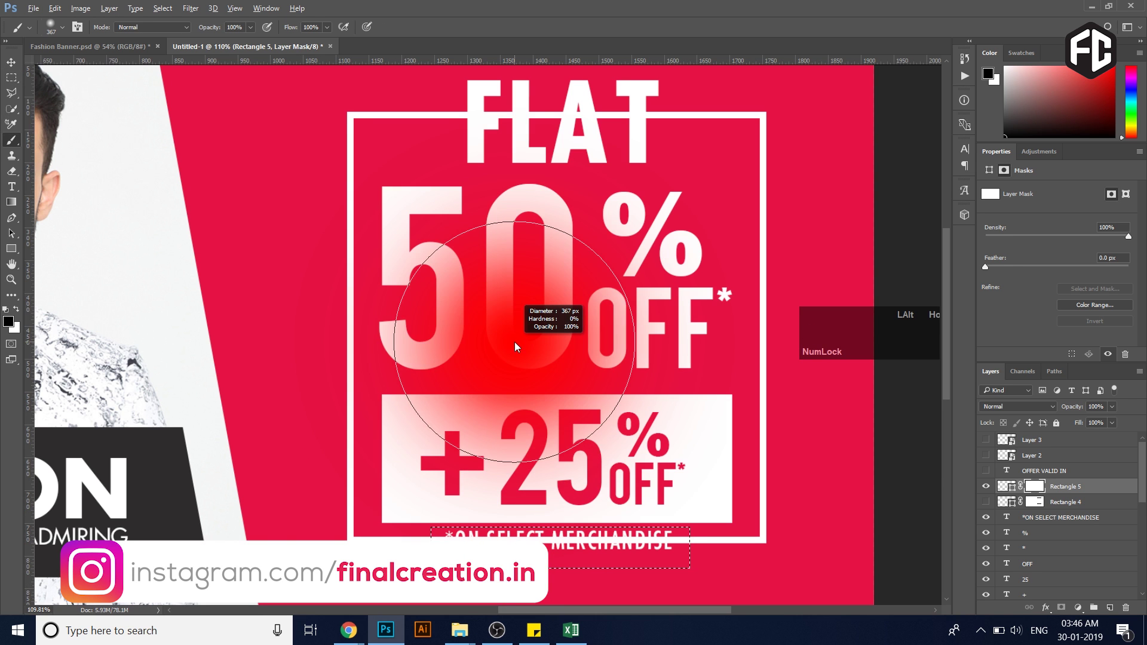
pyautogui.moveTo(561, 591); pyautogui.dragTo(560, 553)
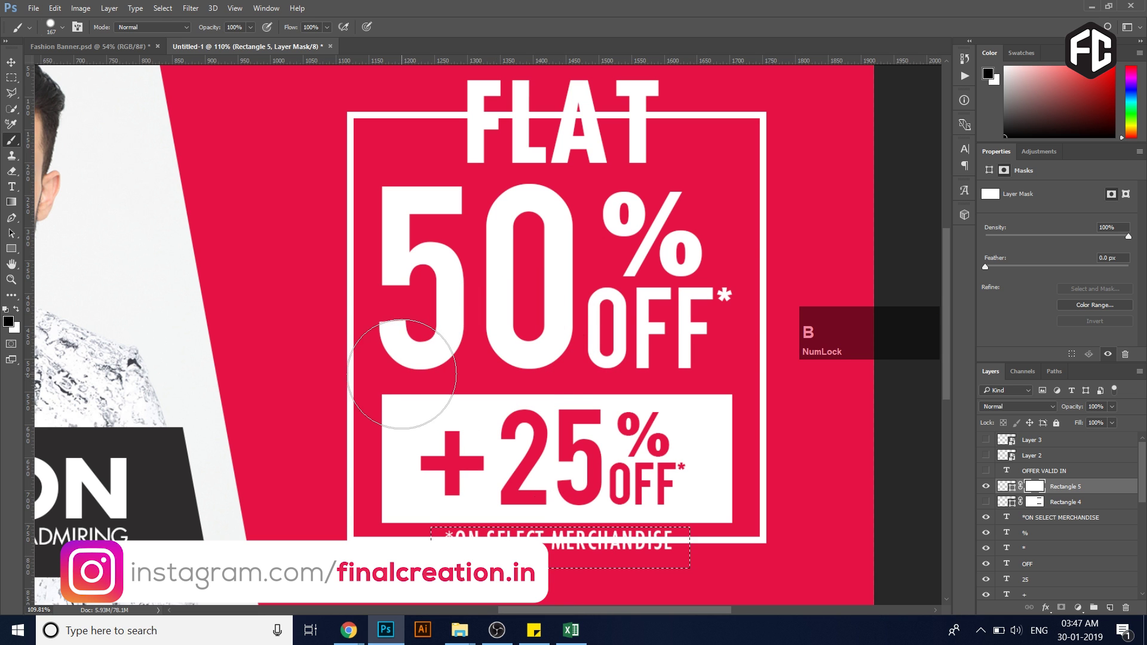
pyautogui.keyDown('alt'); pyautogui.rightClick(330, 317); pyautogui.keyUp('alt')
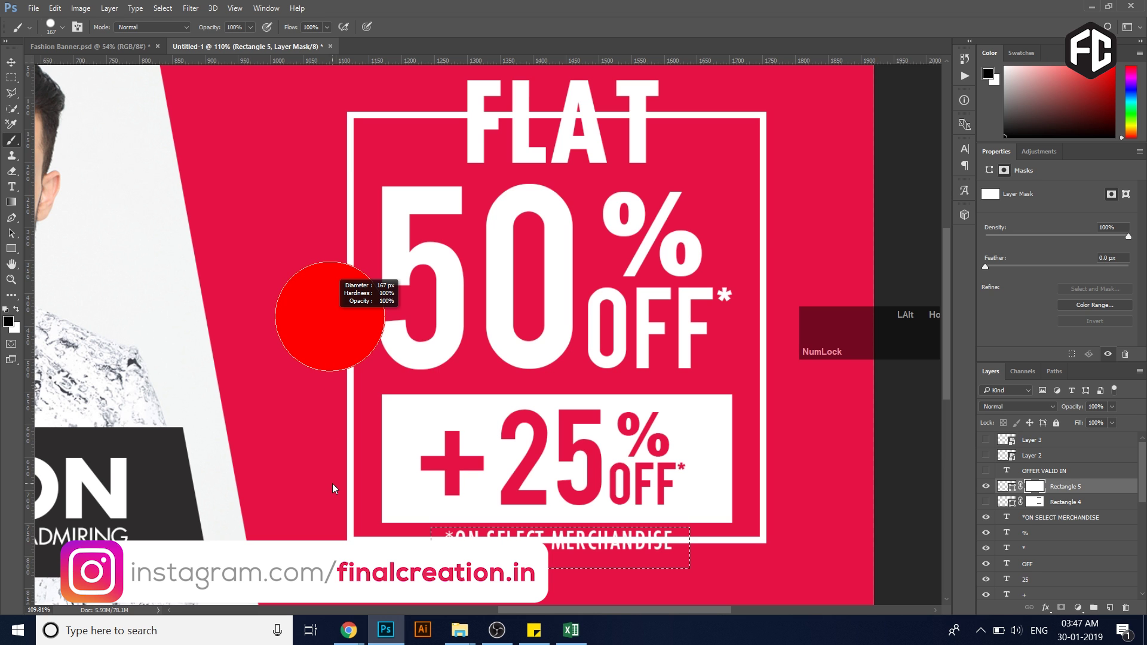
pyautogui.moveTo(332, 483)
pyautogui.mouseDown()
pyautogui.moveTo(372, 138)
pyautogui.moveTo(368, 167)
pyautogui.mouseUp()
pyautogui.press('b')
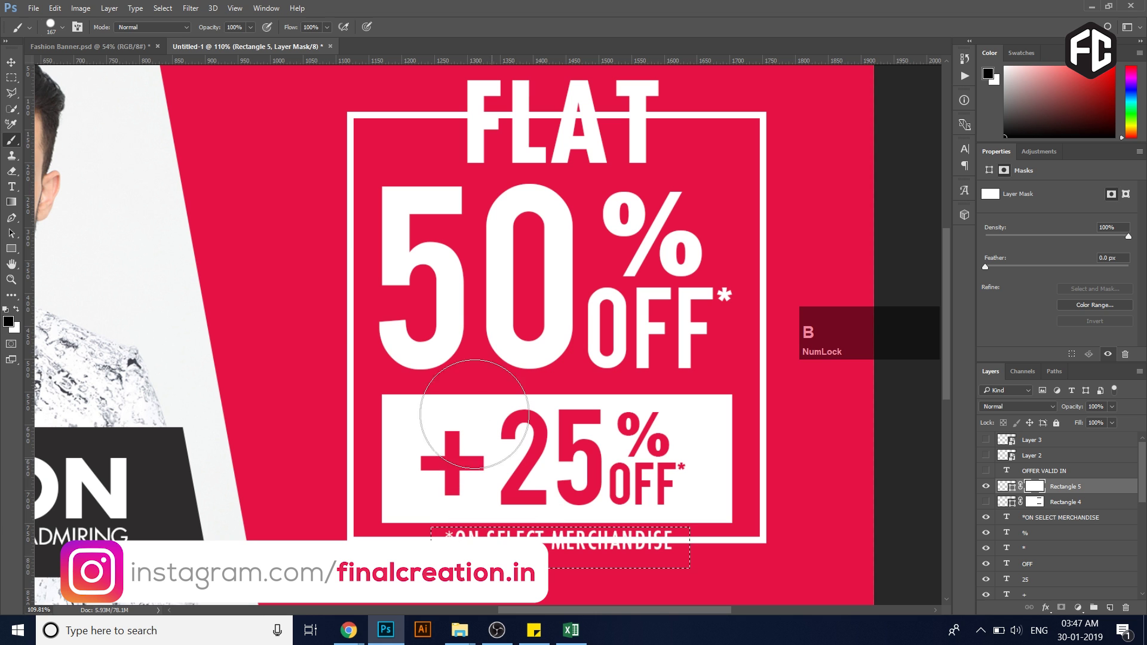
pyautogui.press('alt')
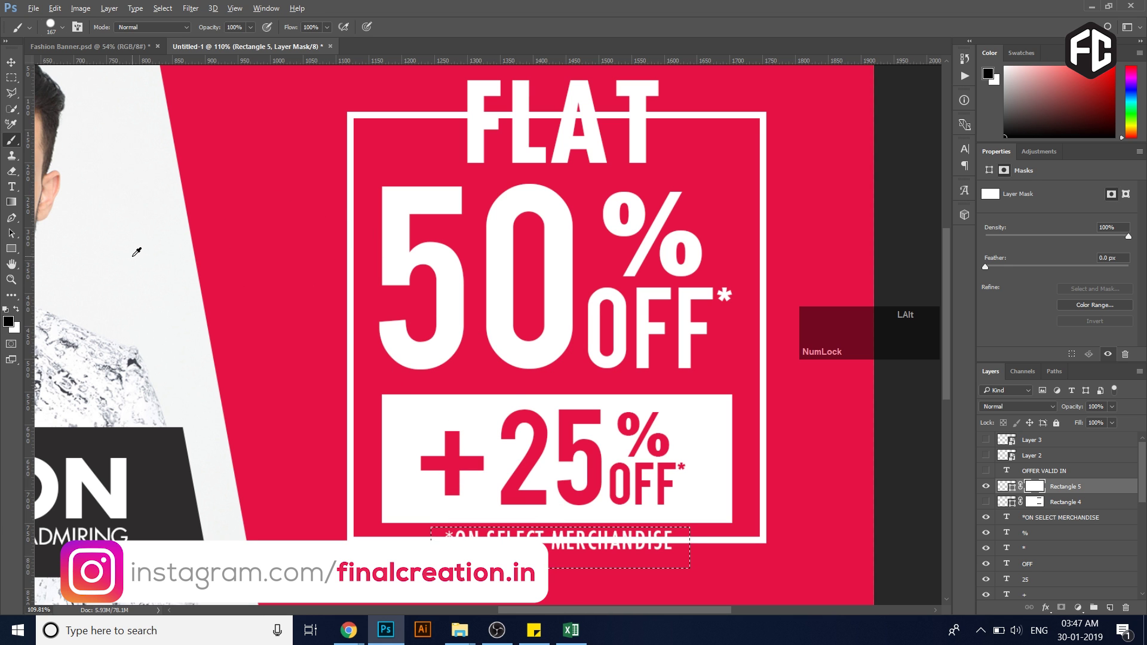
pyautogui.moveTo(131, 256)
pyautogui.mouseDown()
pyautogui.moveTo(129, 312)
pyautogui.moveTo(125, 95)
pyautogui.mouseUp()
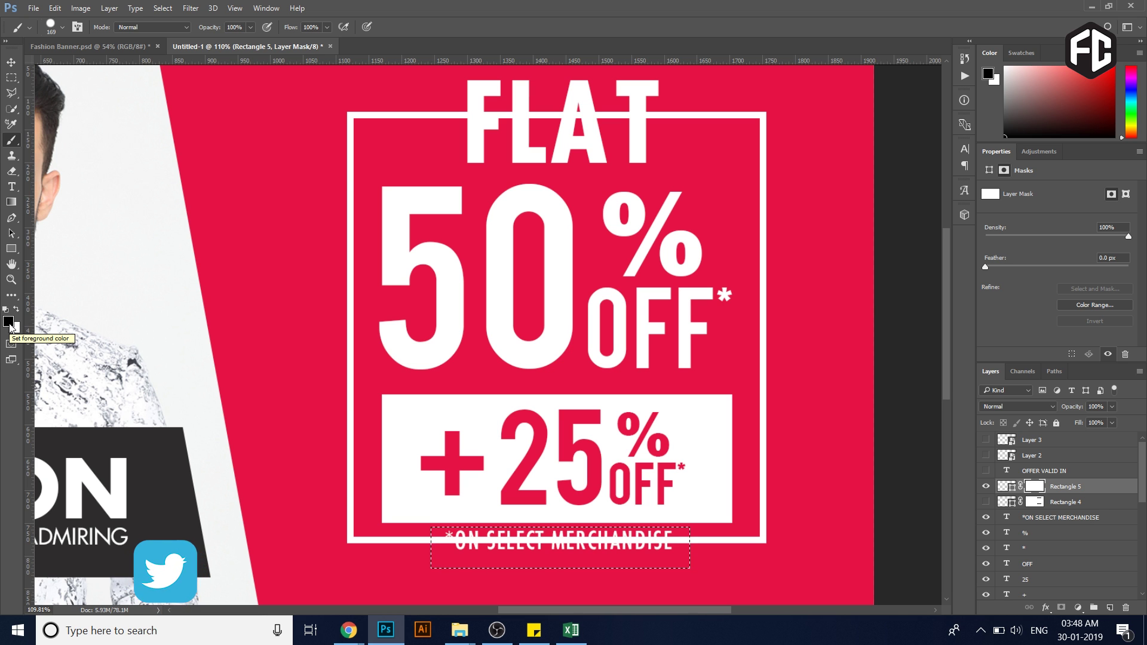
# Step: Paint black on the frame's mask inside the selection to hide the lower edge behind "*ON SELECT MERCHANDISE", and deselect
pyautogui.press('d')
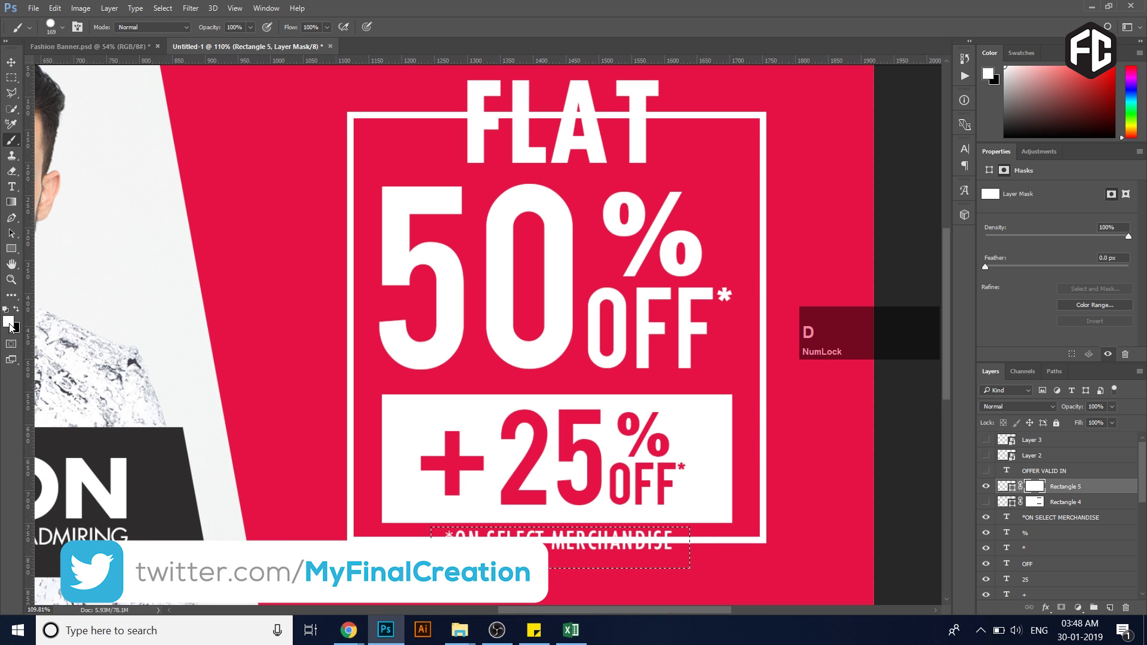
pyautogui.press('x')
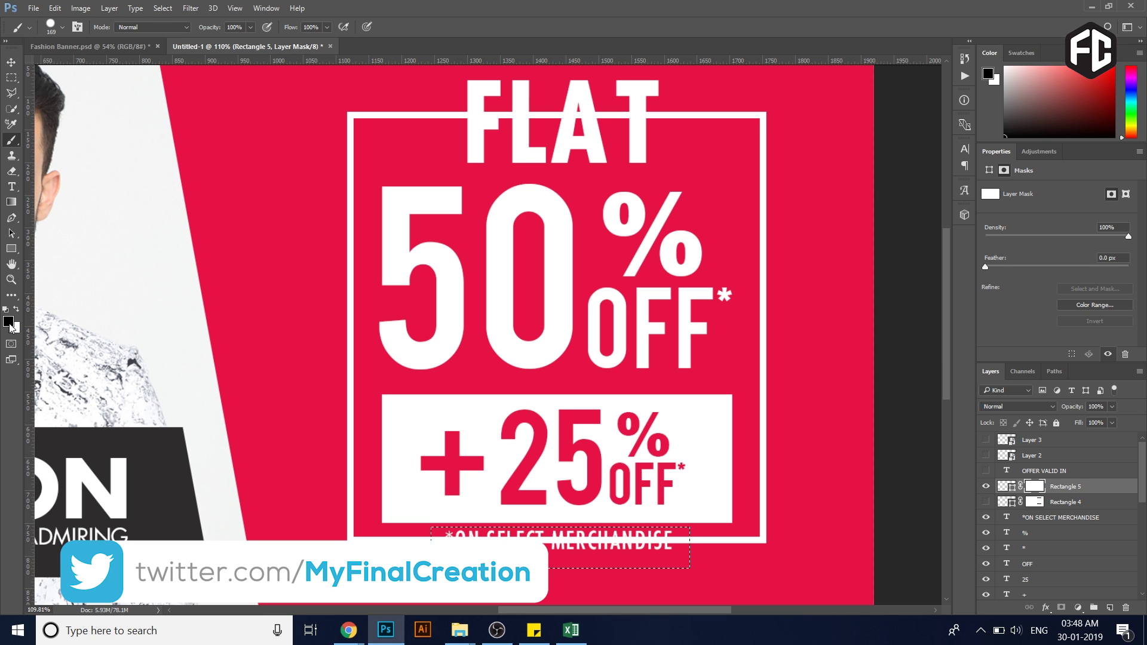
pyautogui.press('x')
pyautogui.click(1009, 488)
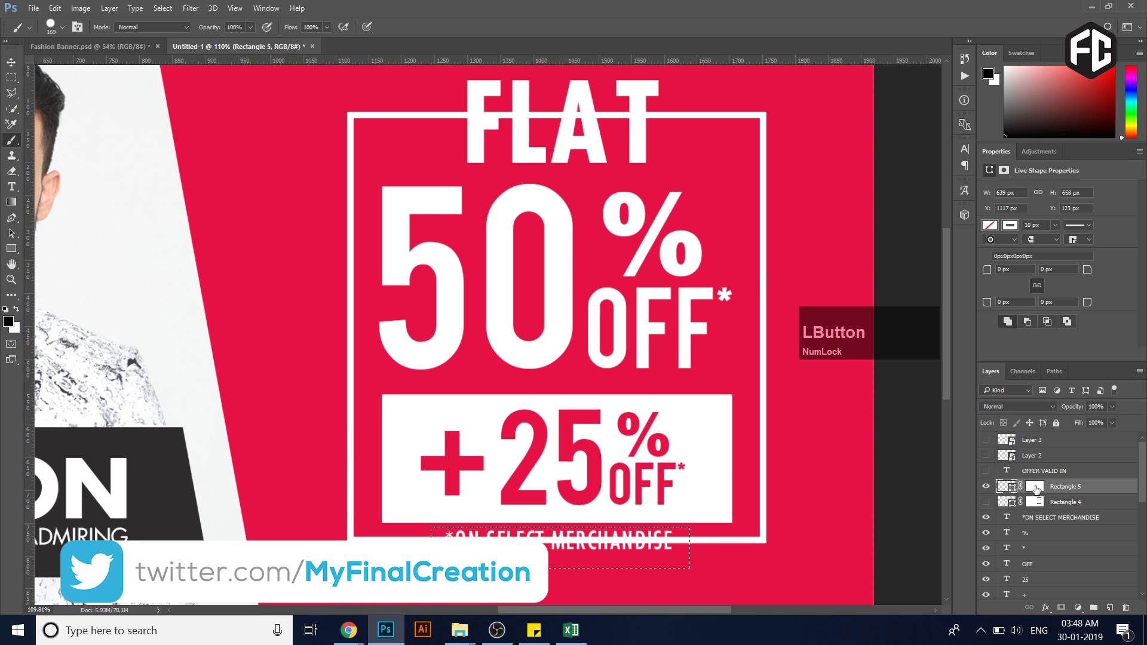
pyautogui.click(1035, 487)
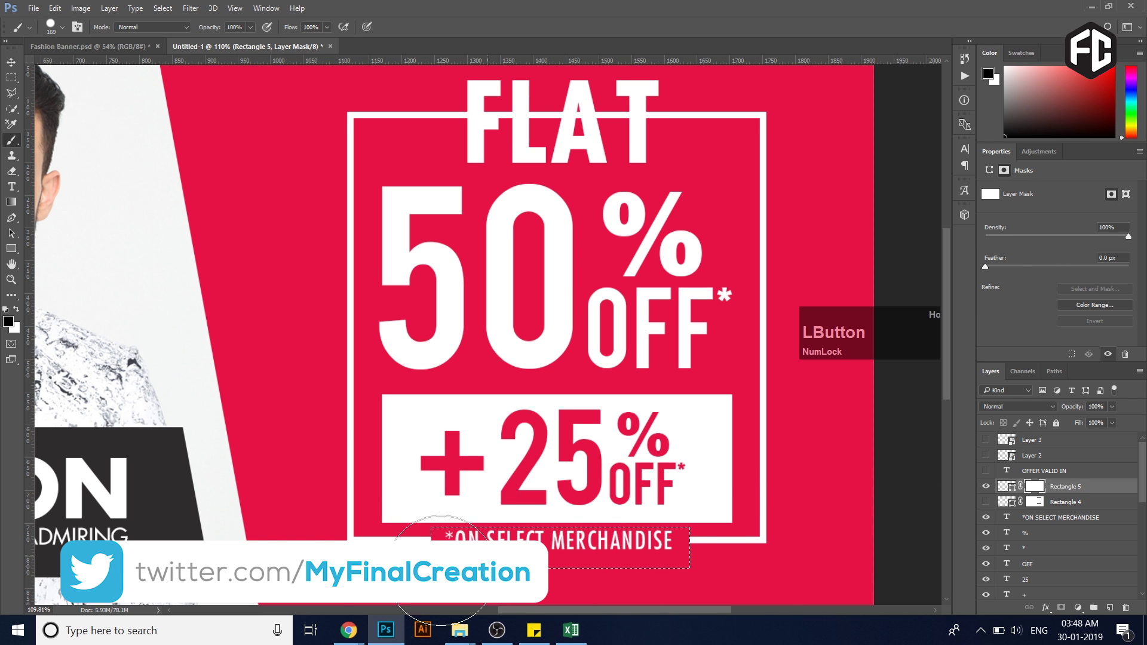
pyautogui.hotkey('ctrl', 'd')
# Step: Hide the rulers and show them again
pyautogui.moveTo(678, 352); pyautogui.dragTo(667, 469)
pyautogui.press('m')
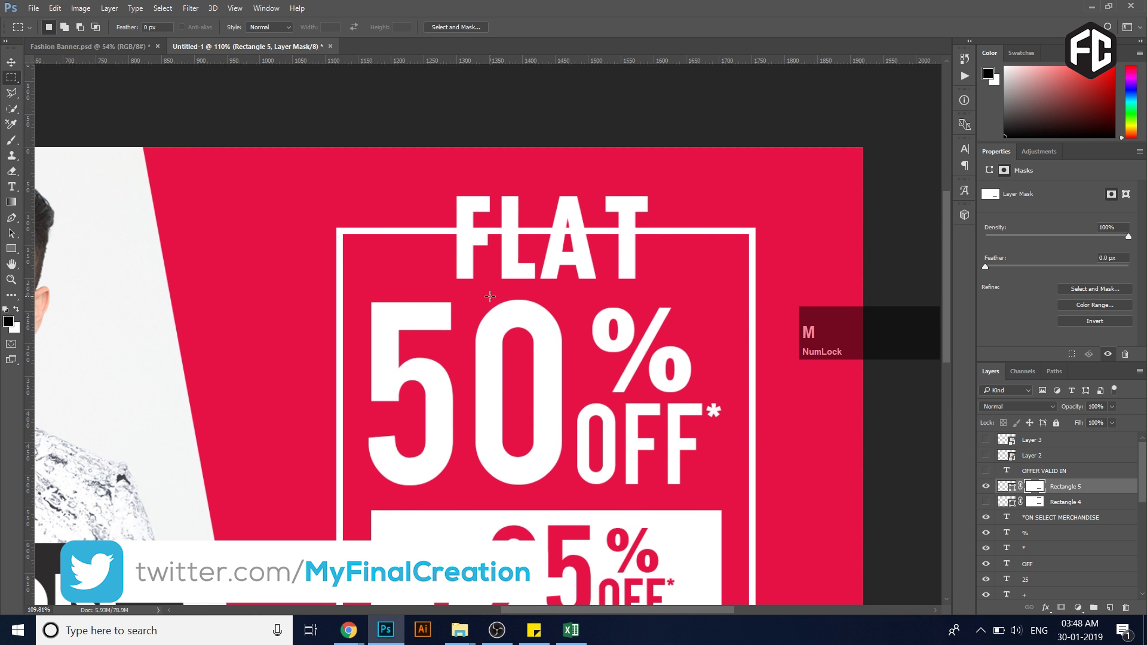
pyautogui.moveTo(605, 505); pyautogui.dragTo(575, 404)
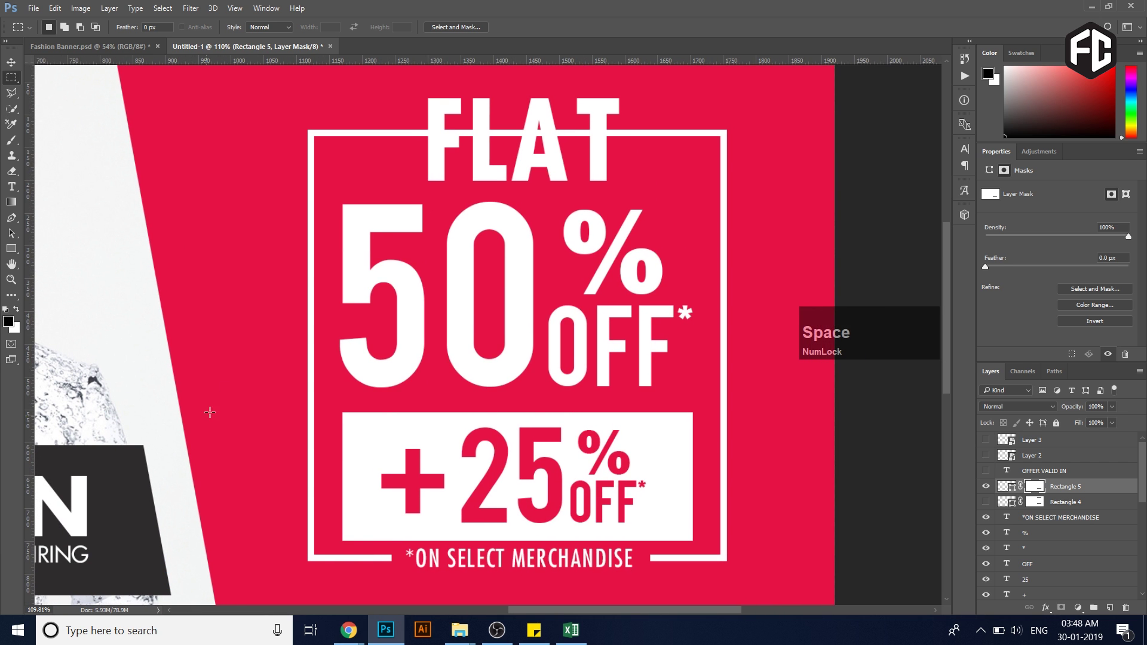
pyautogui.press('v')
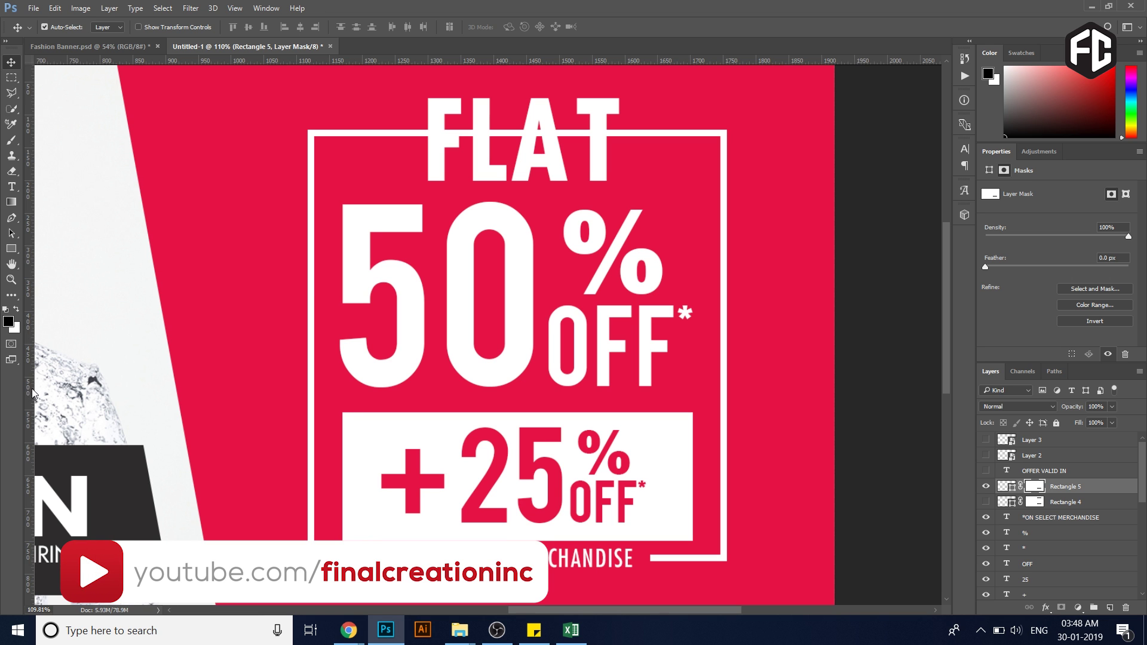
pyautogui.hotkey('ctrl', 'r')
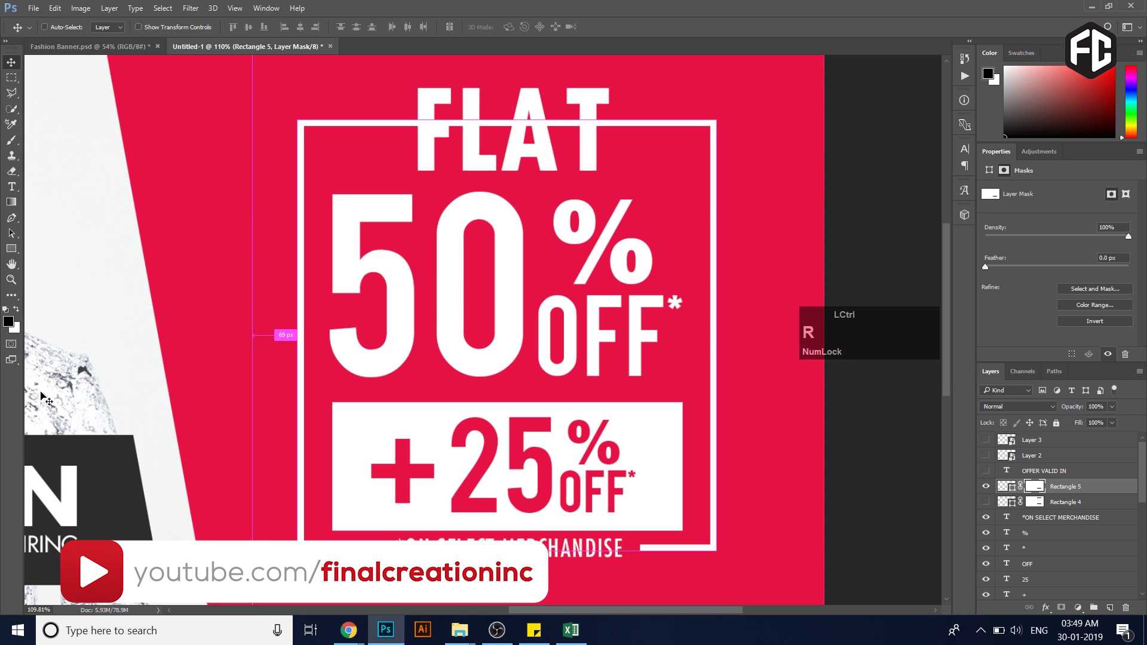
pyautogui.hotkey('ctrl', 'r')
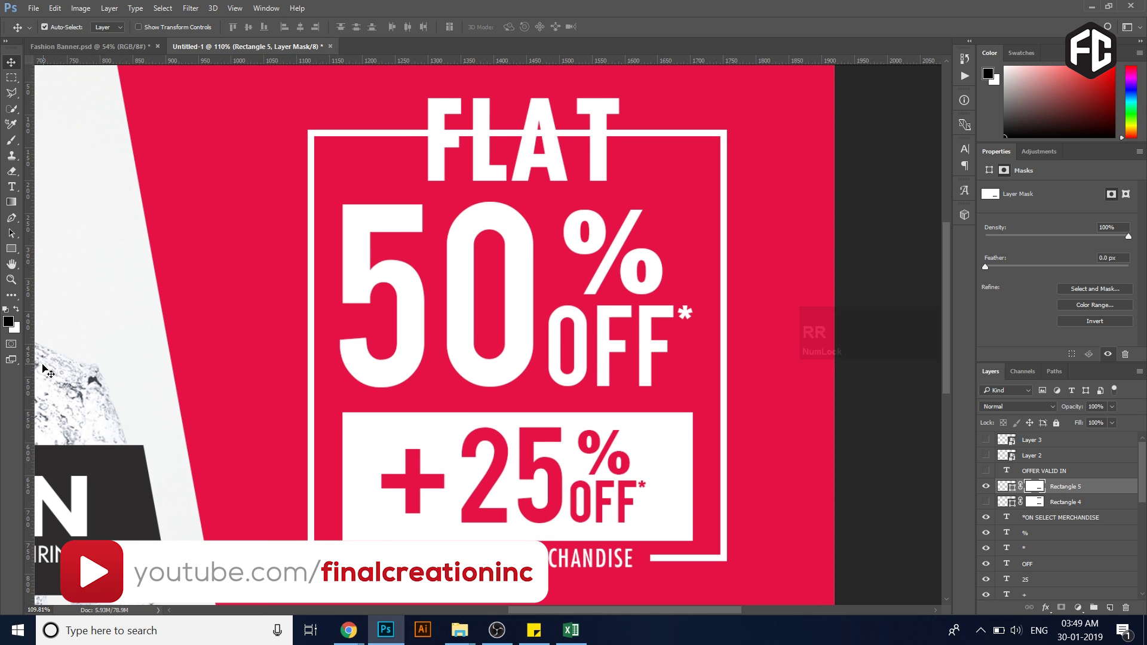
# Step: Place vertical guides on both sides of "FLAT" and make a rectangular selection about 395 px wide between them across the frame's upper edge
pyautogui.moveTo(29, 378); pyautogui.dragTo(396, 469)
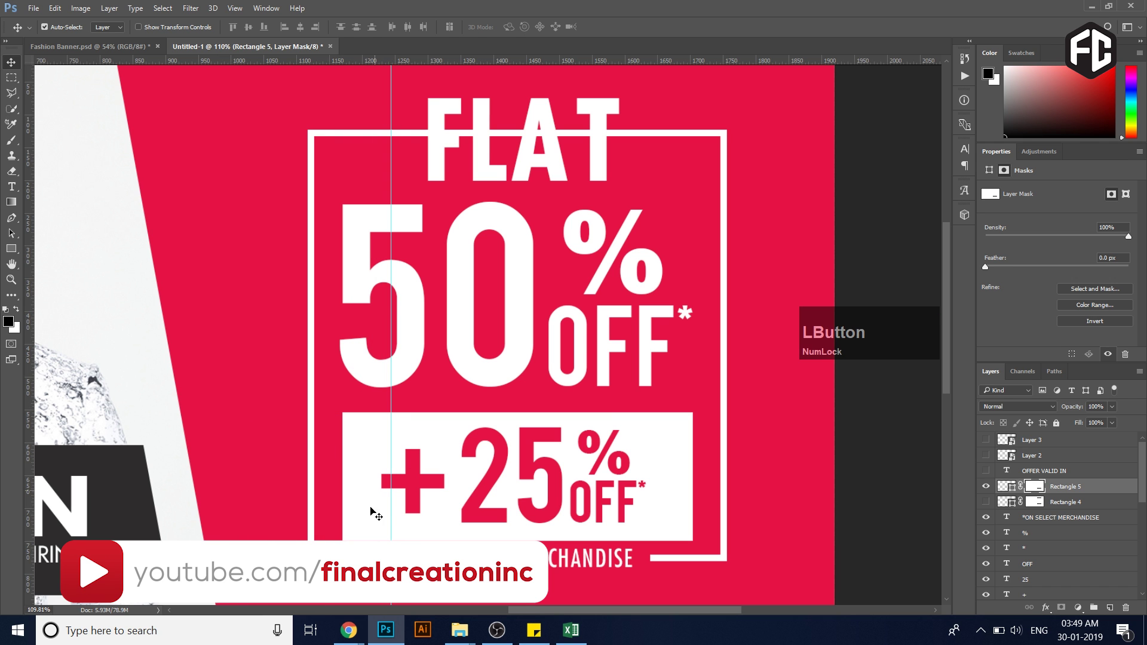
pyautogui.moveTo(28, 430); pyautogui.dragTo(646, 571)
pyautogui.press('z')
pyautogui.moveTo(516, 192); pyautogui.dragTo(512, 308)
pyautogui.press('space')
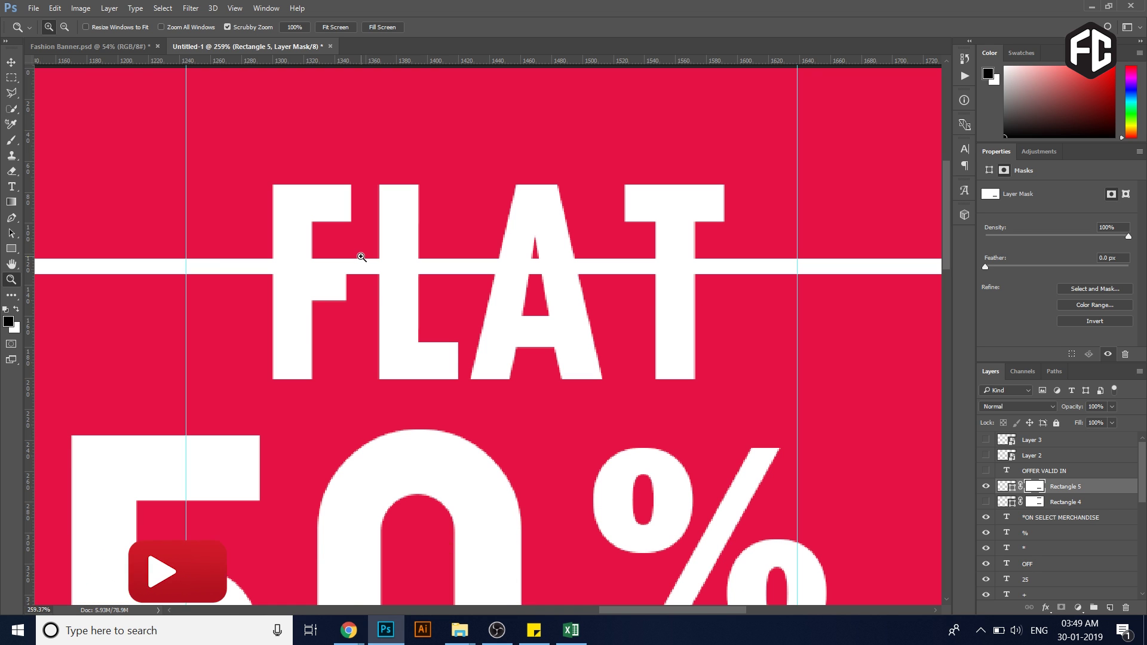
pyautogui.press('m')
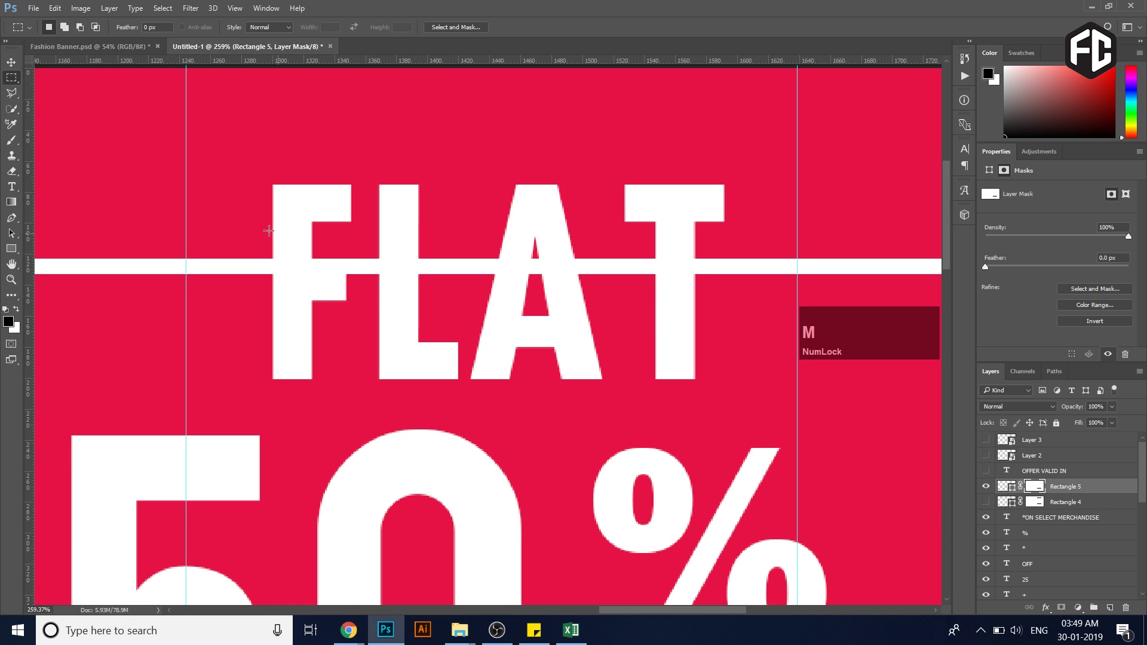
pyautogui.moveTo(185, 219); pyautogui.dragTo(802, 316)
pyautogui.moveTo(791, 323); pyautogui.dragTo(797, 324)
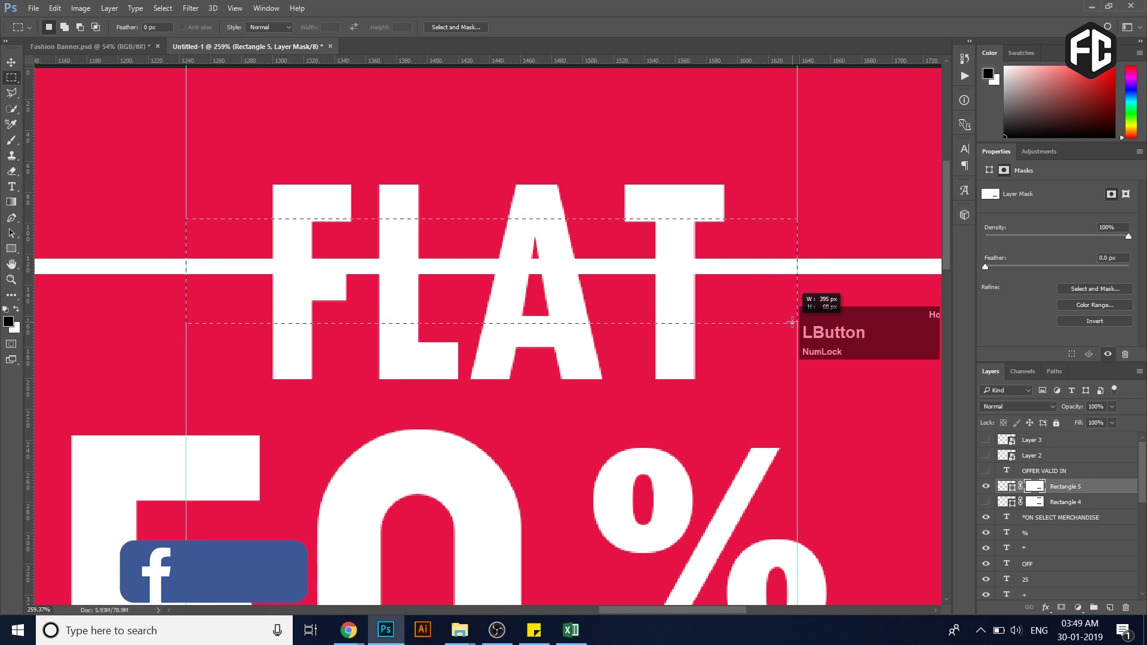
# Step: Reduce the brush to about 119 px, paint black on the frame's mask inside the selection to hide the line behind "FLAT", and deselect
pyautogui.press('b')
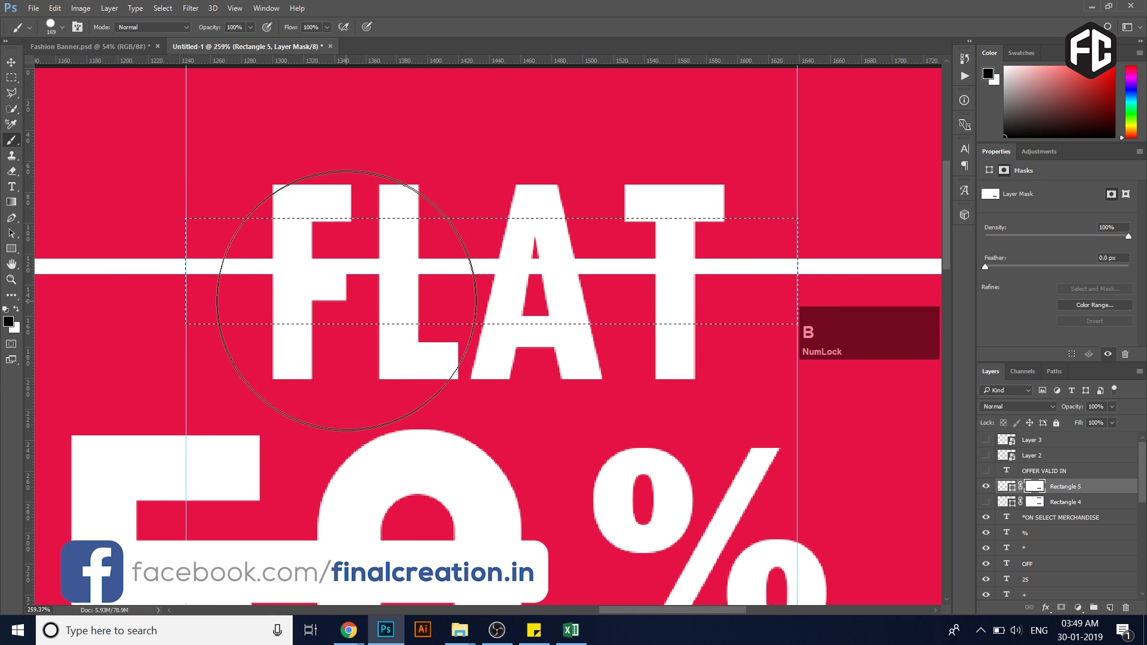
pyautogui.moveTo(415, 295); pyautogui.dragTo(403, 295)
pyautogui.moveTo(366, 332); pyautogui.dragTo(334, 339)
pyautogui.moveTo(289, 286); pyautogui.dragTo(482, 299)
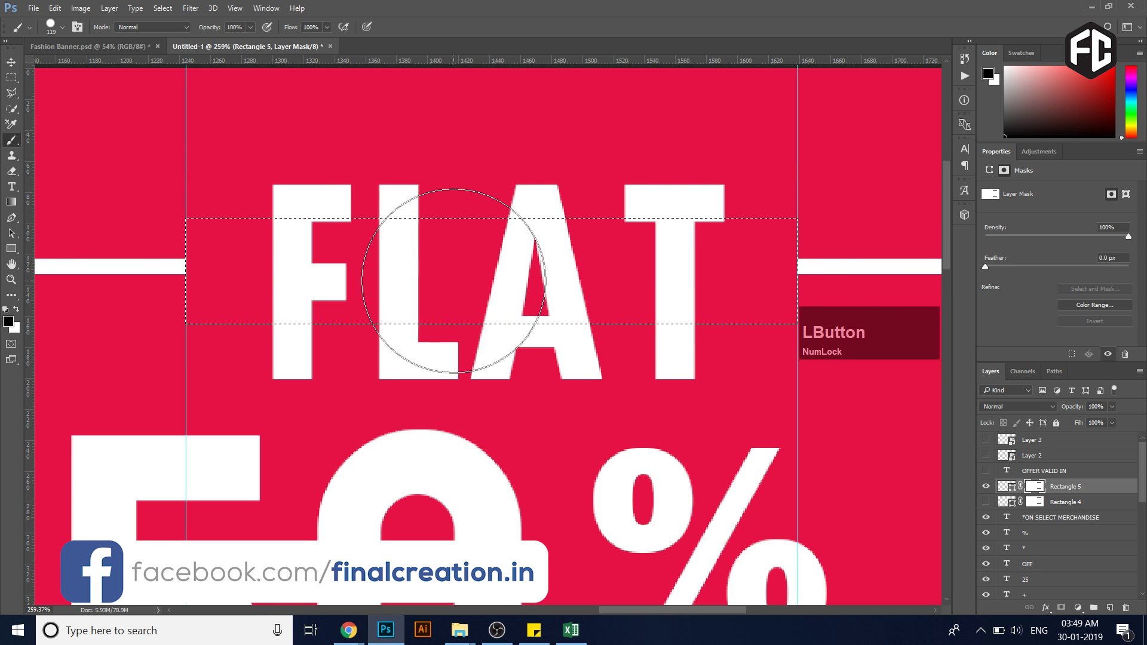
pyautogui.hotkey('ctrl', '0')
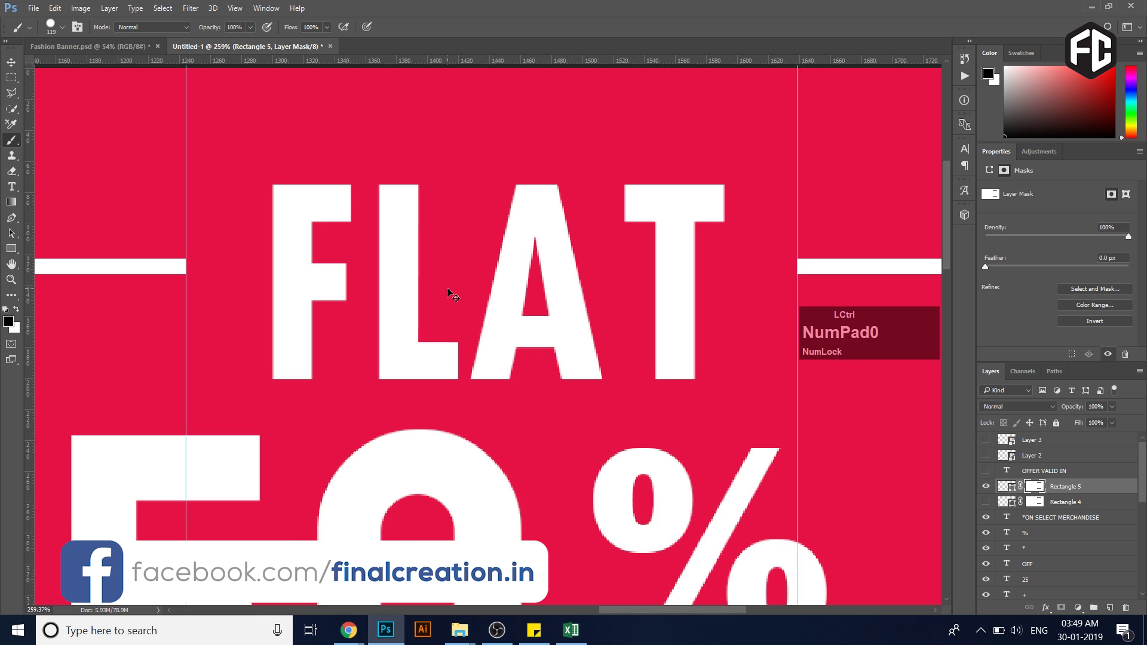
# Step: Hide the guides over the whole banner
pyautogui.moveTo(659, 355); pyautogui.dragTo(619, 388)
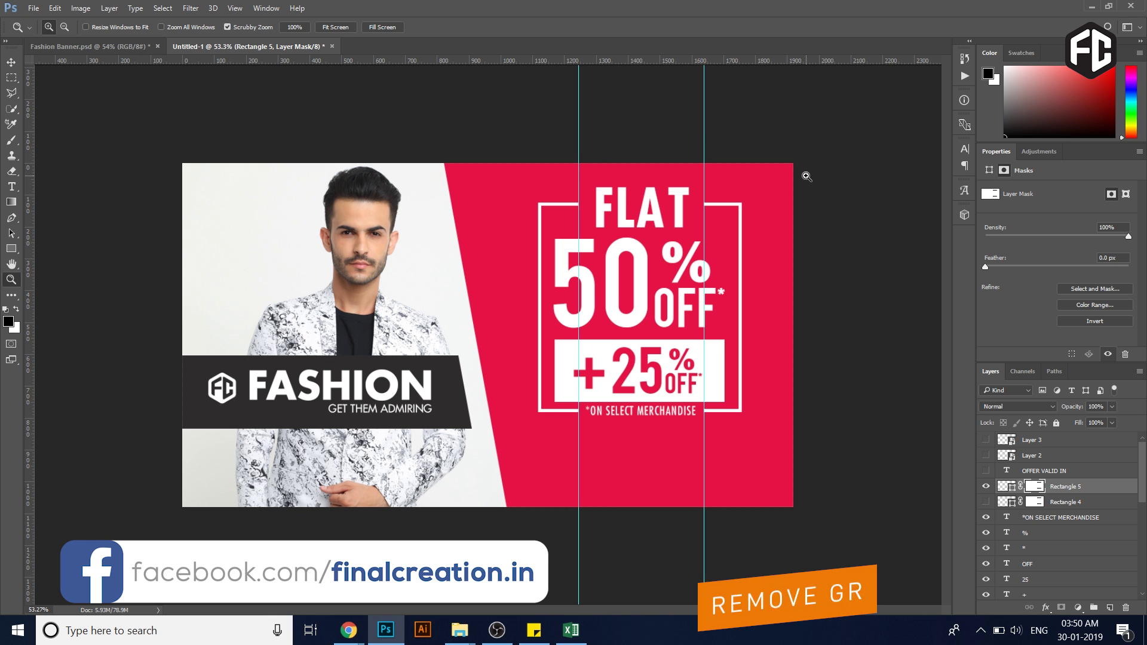
pyautogui.press('ctrl')
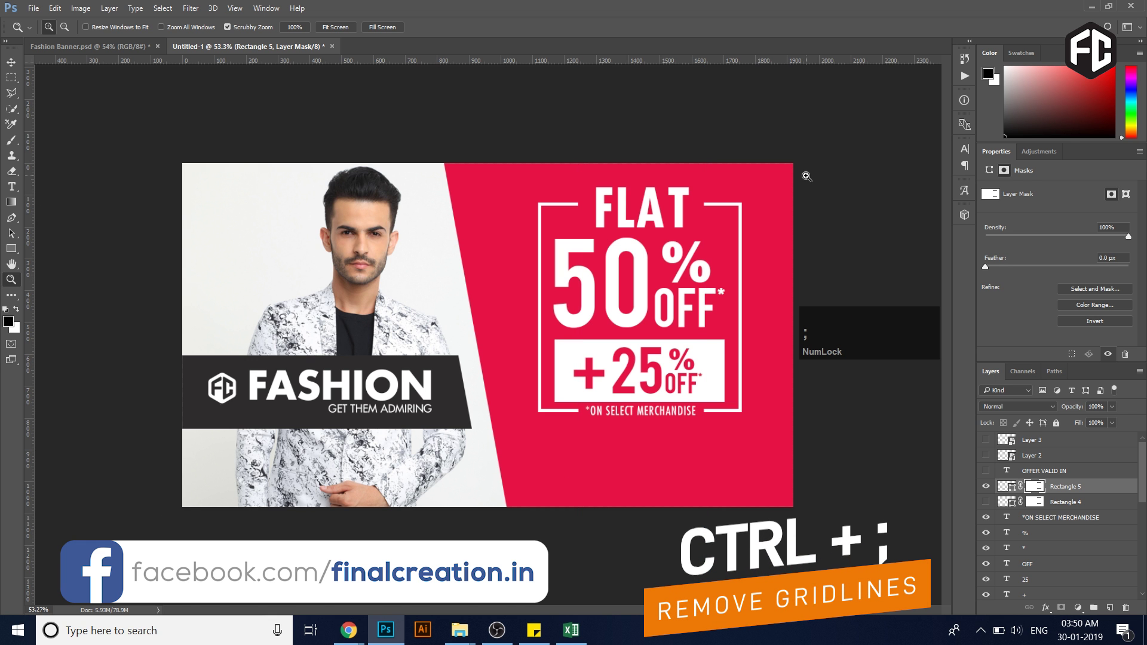
pyautogui.moveTo(806, 177); pyautogui.dragTo(777, 182)
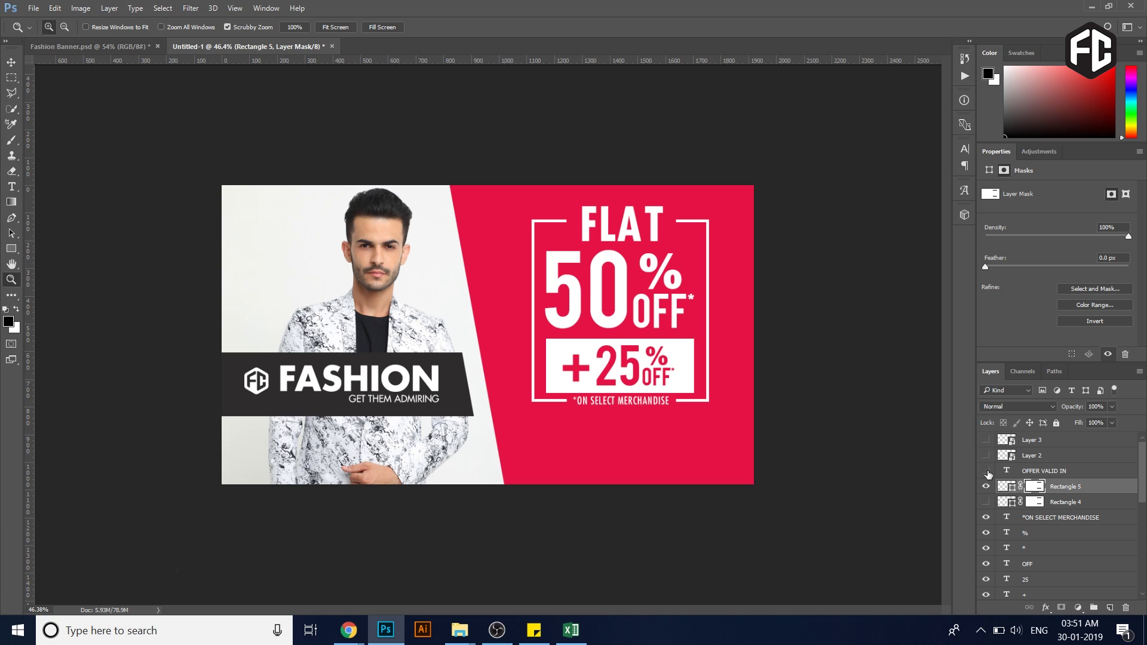
# Step: Show the "OFFER VALID IN" text layer below the frame and open the character settings
pyautogui.click(986, 471)
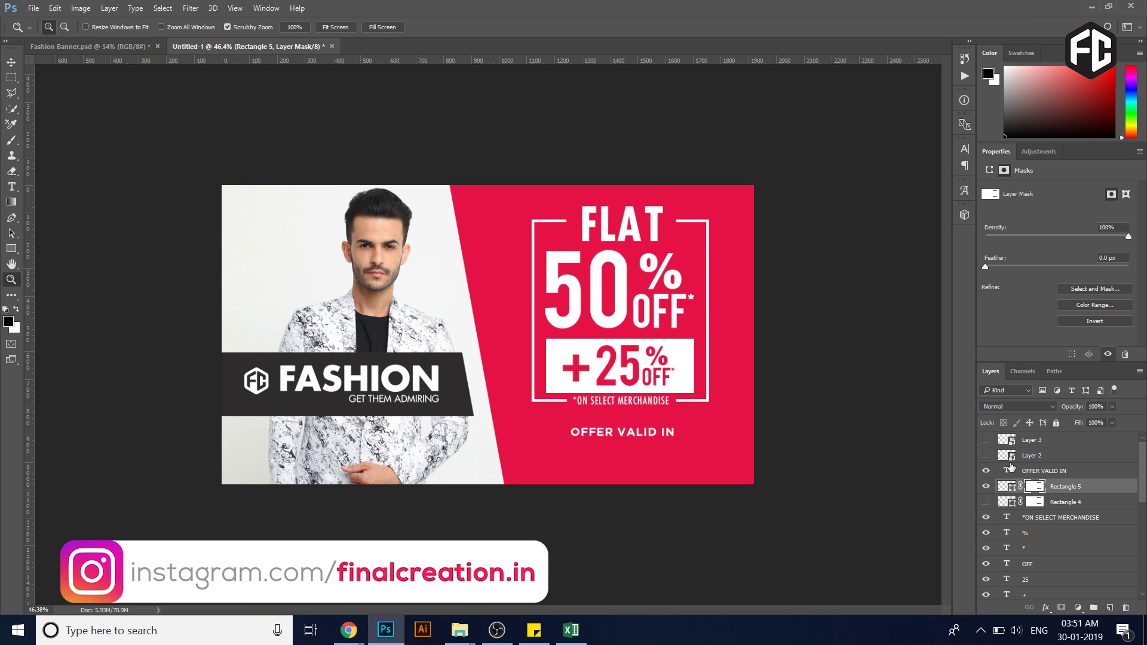
pyautogui.click(965, 149)
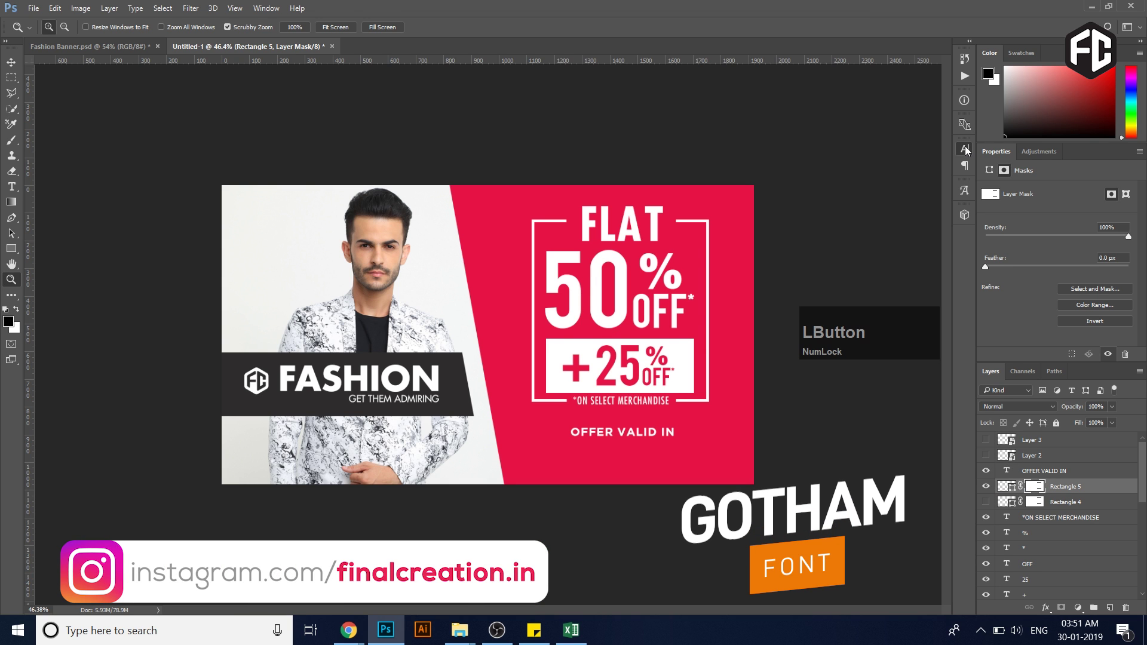